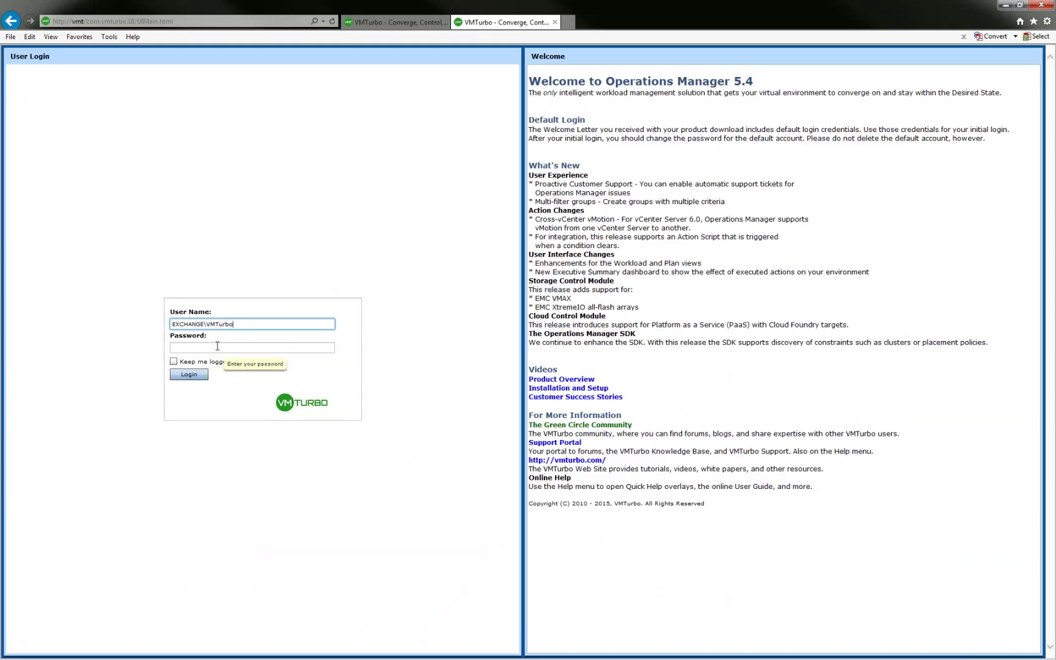
- Complete the user name EXCHANGE\VMTurbo_Demo, enter the account password and log in with the Keep me logged in option
text(_Demo)
key(Tab)
text(***)
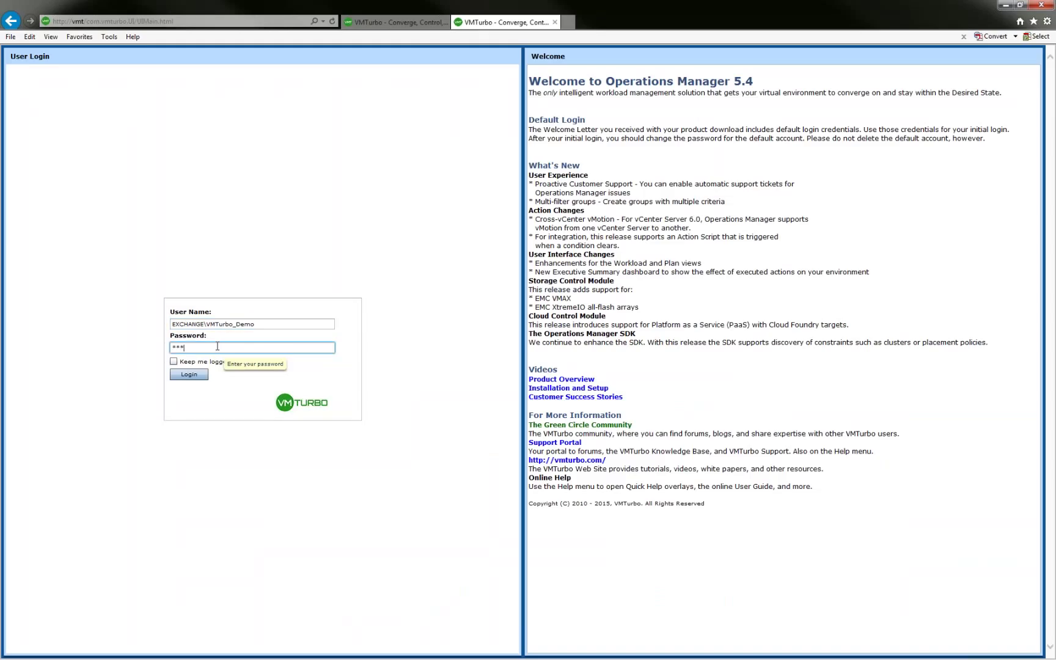
text(*****)
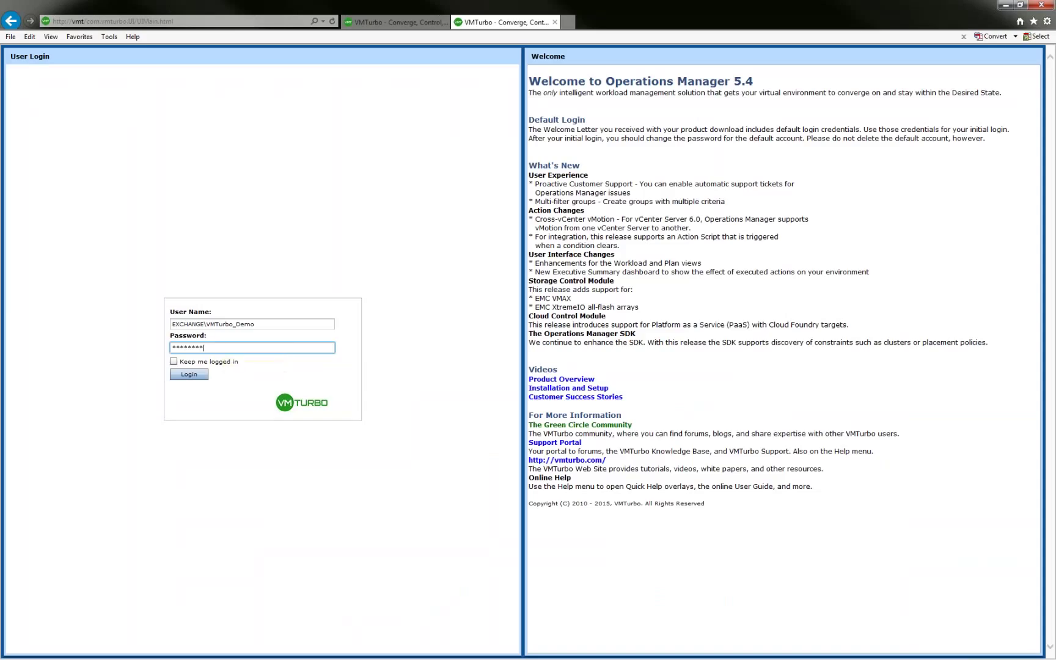
click(174, 361)
click(189, 374)
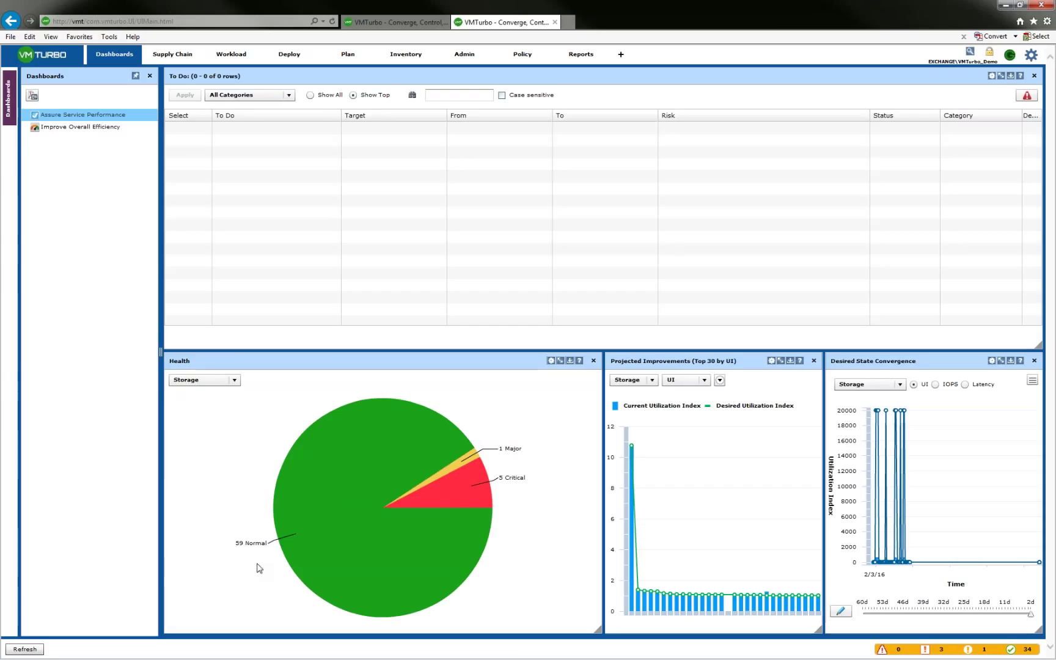
- View the entity type choices offered for the Health chart on the Assure Service Performance dashboard
click(210, 381)
click(212, 383)
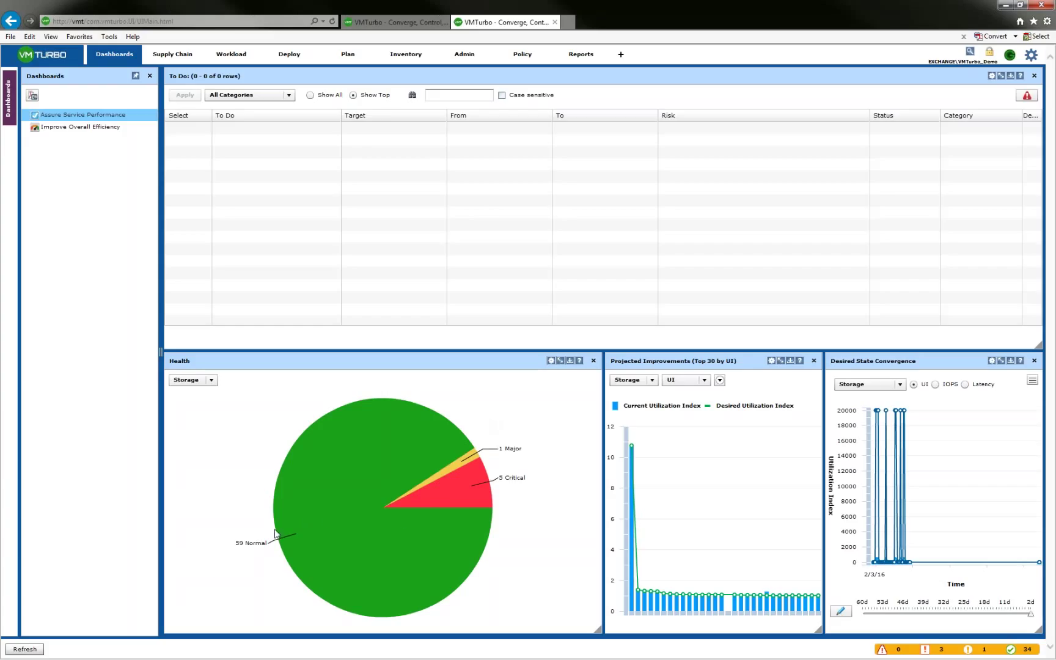
mouse_move(401, 519)
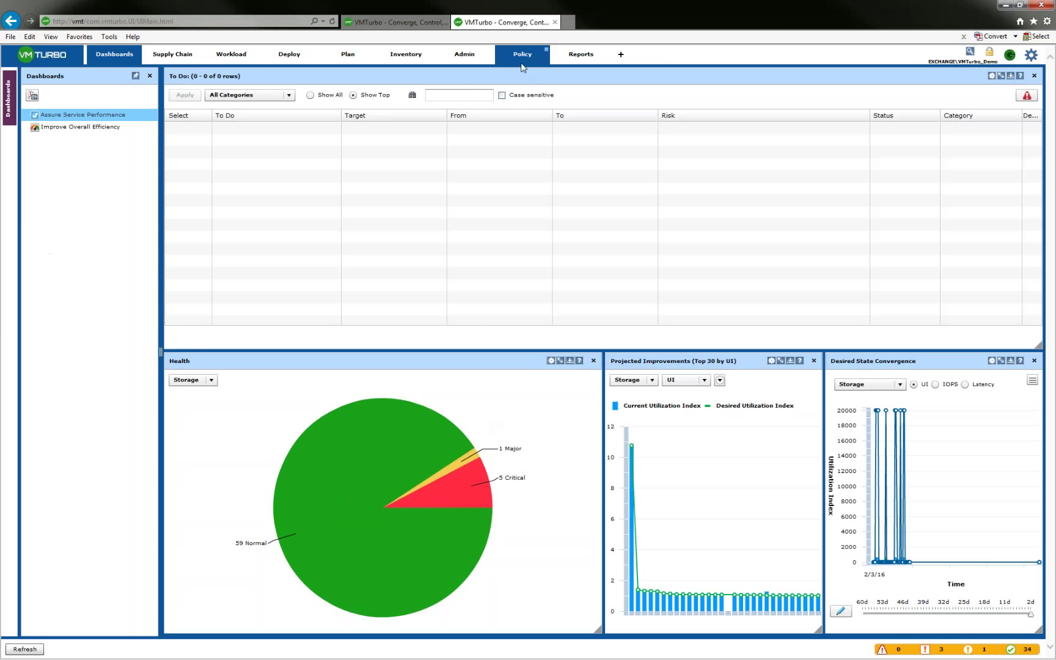
- Review the target and license configuration available to the demo account, checking the storage inventory in between
click(475, 59)
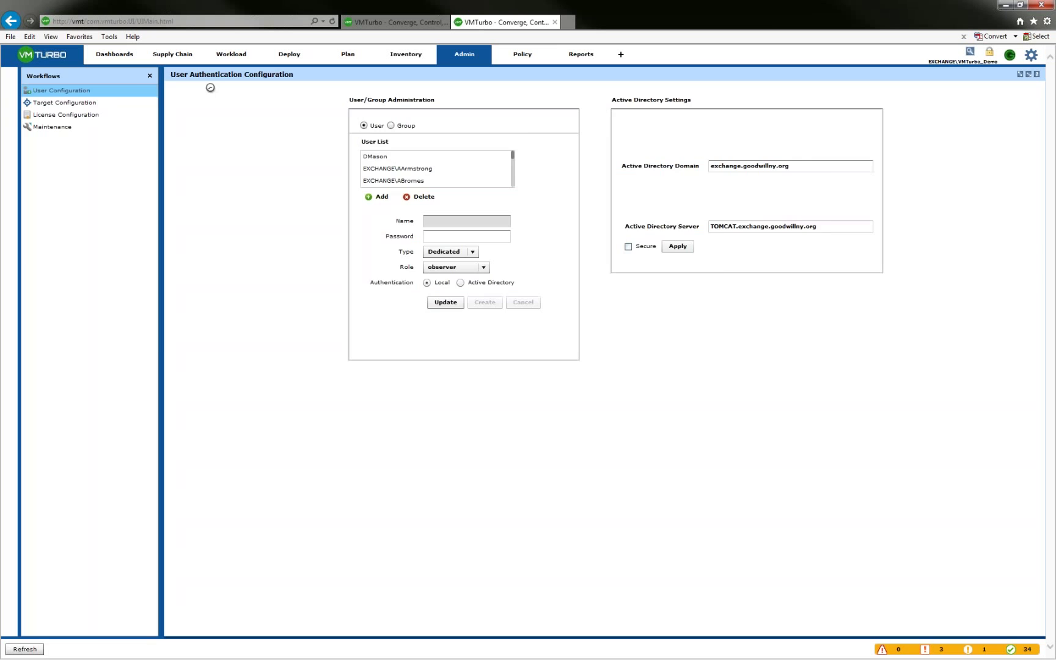
click(65, 103)
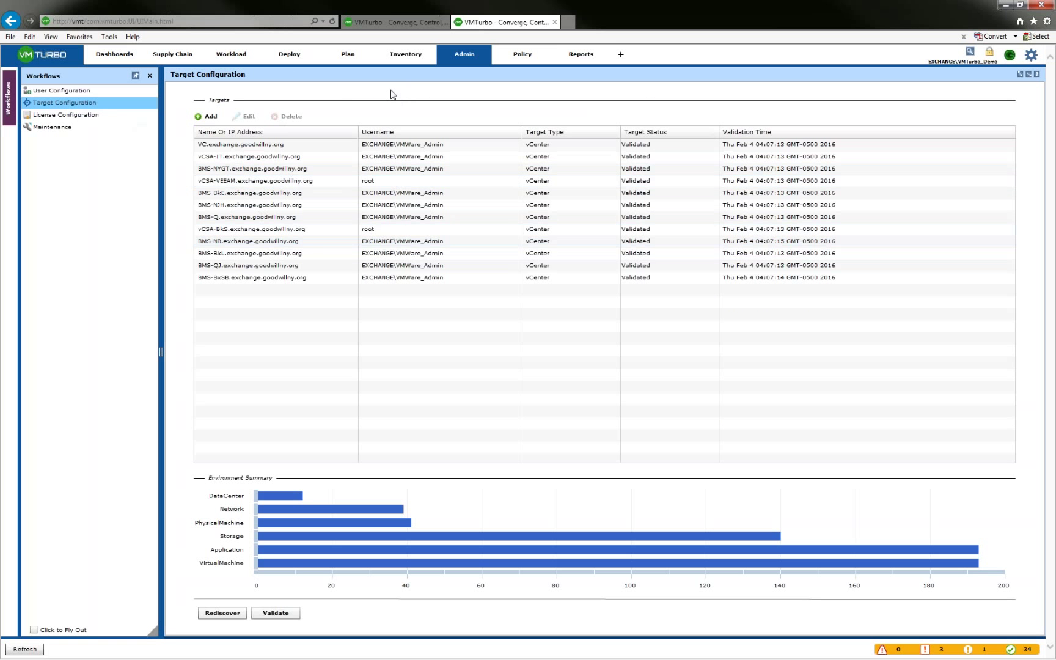
click(406, 59)
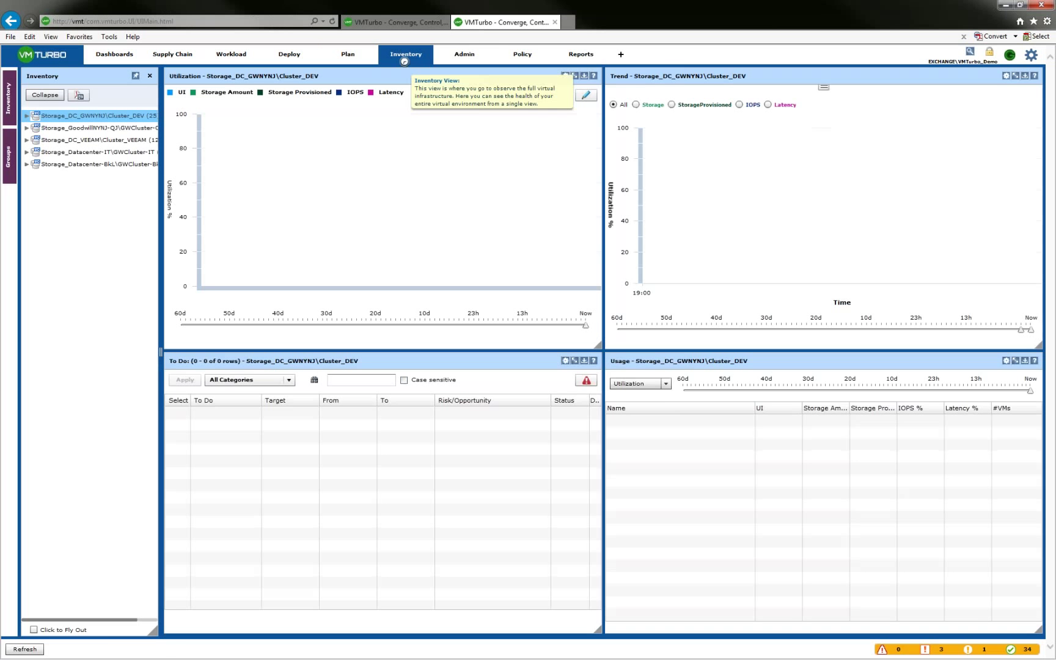
click(463, 54)
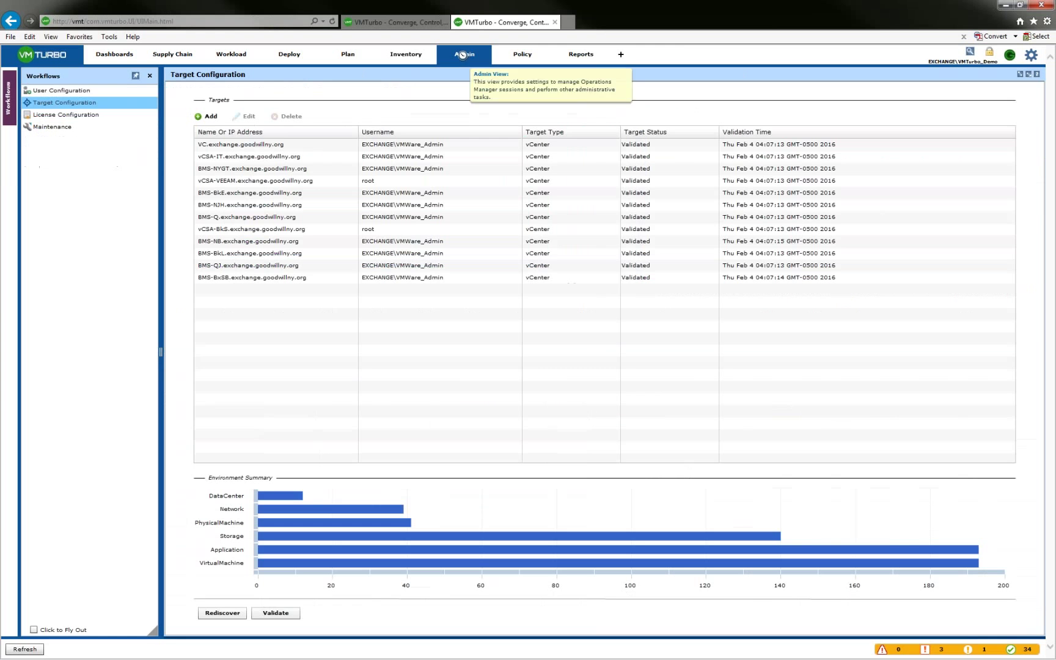
click(79, 115)
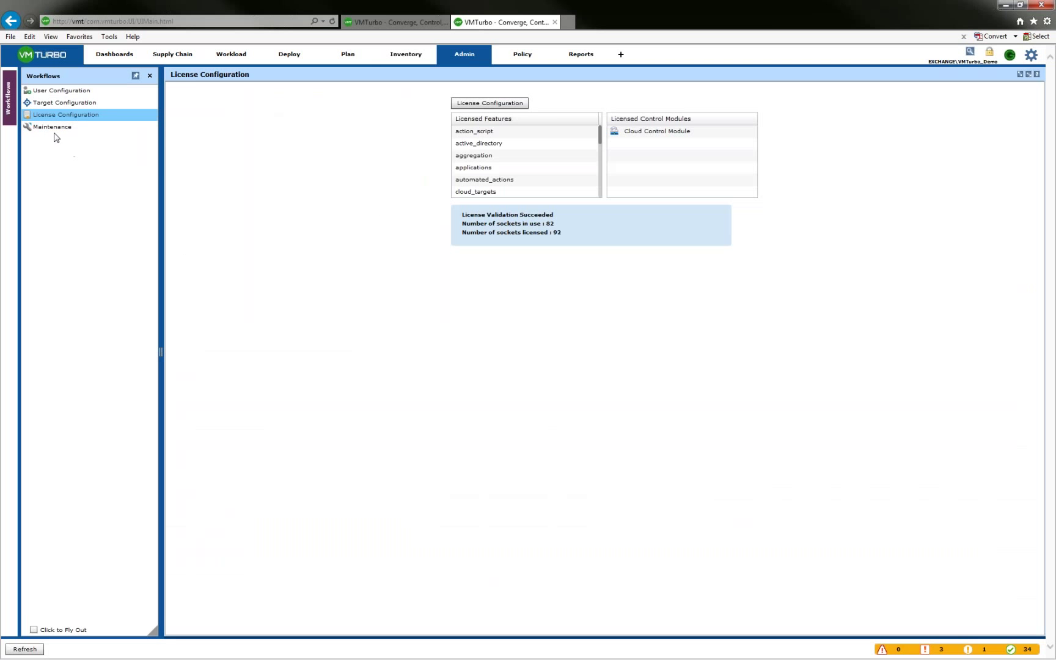
- Compare the demo account's dashboard with the administrator session's dashboard and its reports list
click(115, 54)
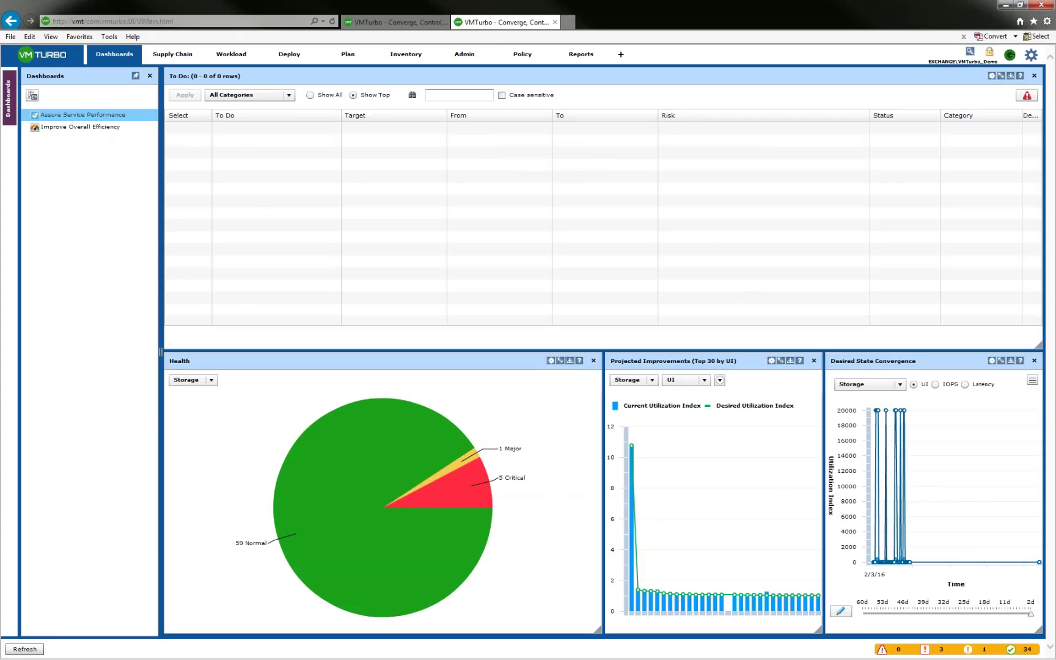
mouse_move(431, 496)
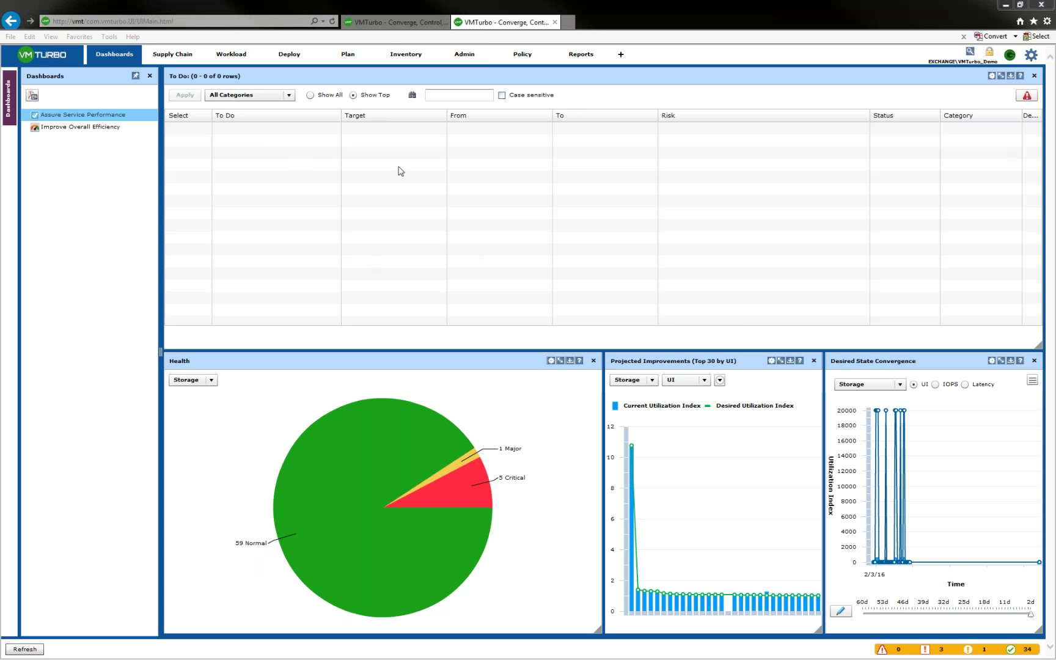
click(386, 23)
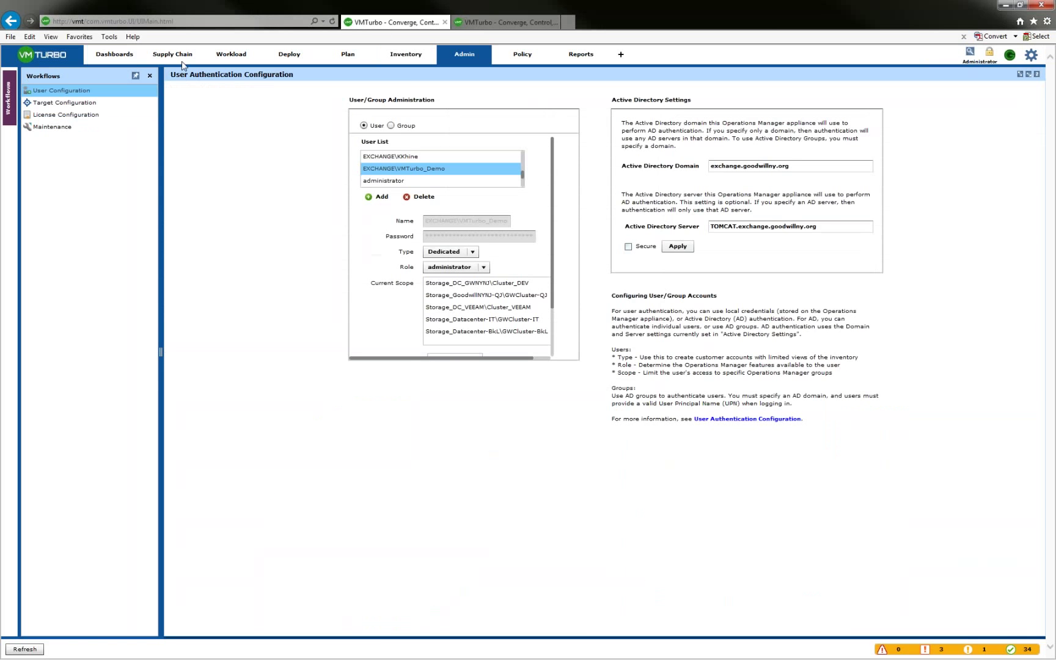
click(114, 54)
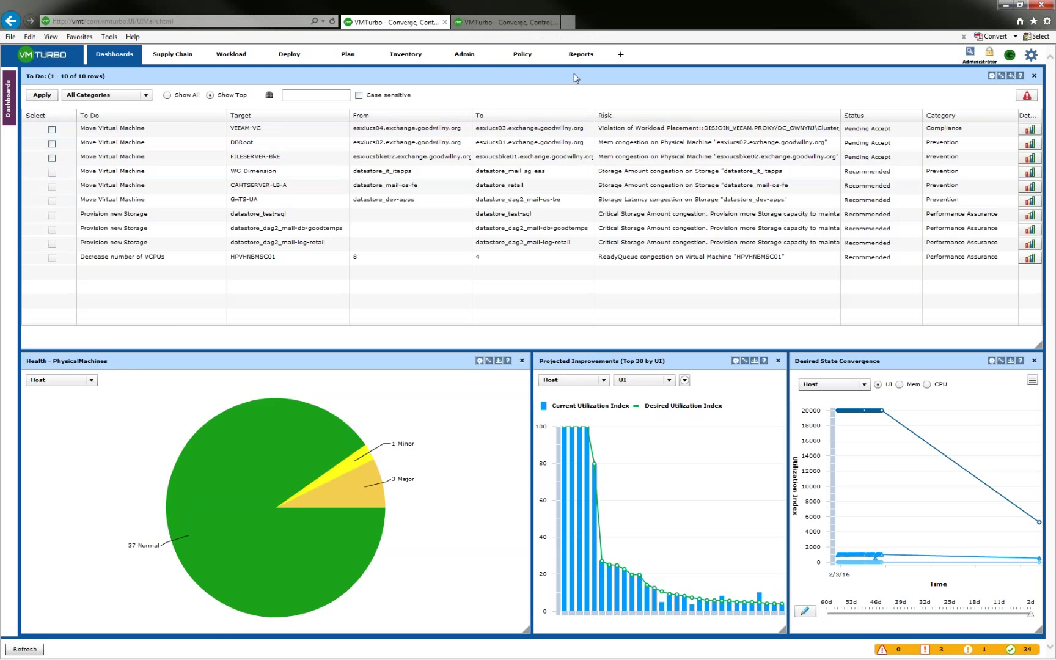
click(580, 56)
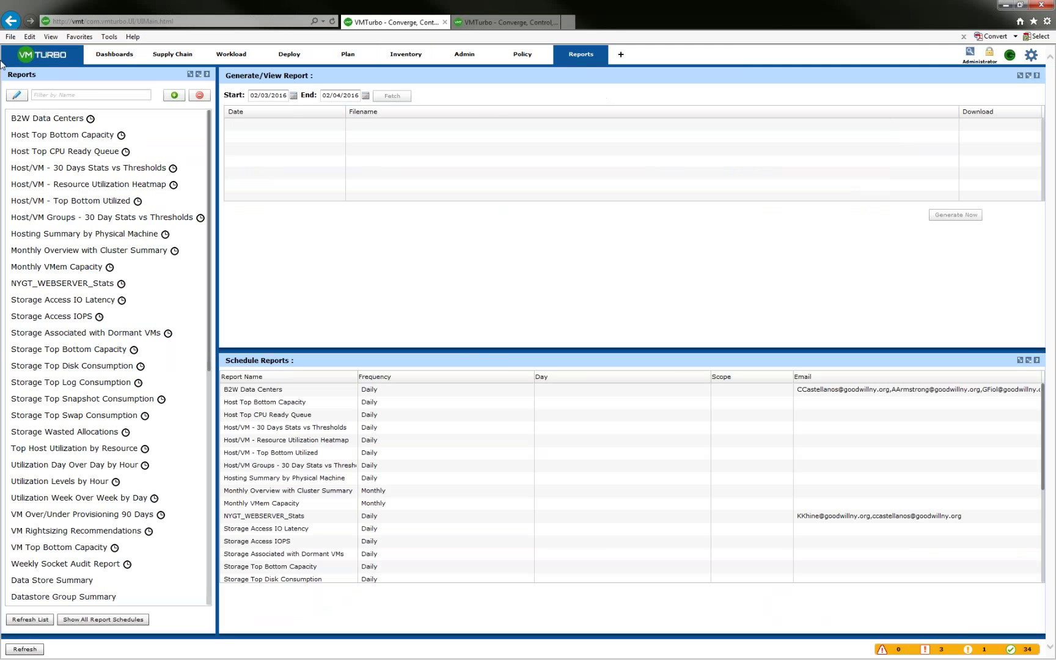
click(115, 55)
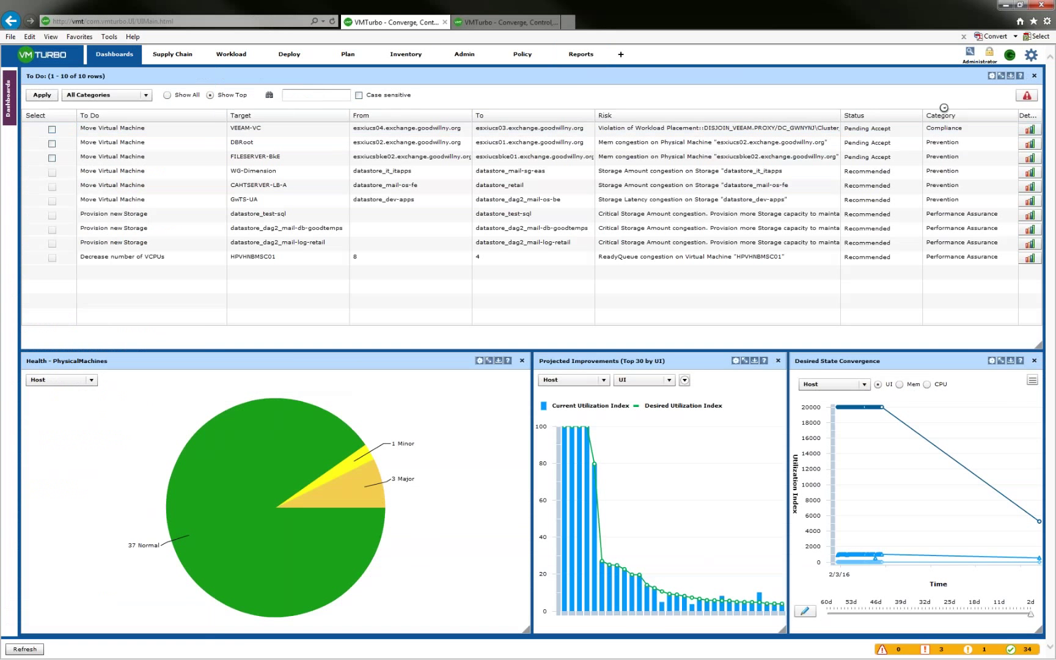
- Show the risk list on the administrator's dashboard and examine the resolutions for the storage latency congestion on datastore_dev-apps
click(1026, 96)
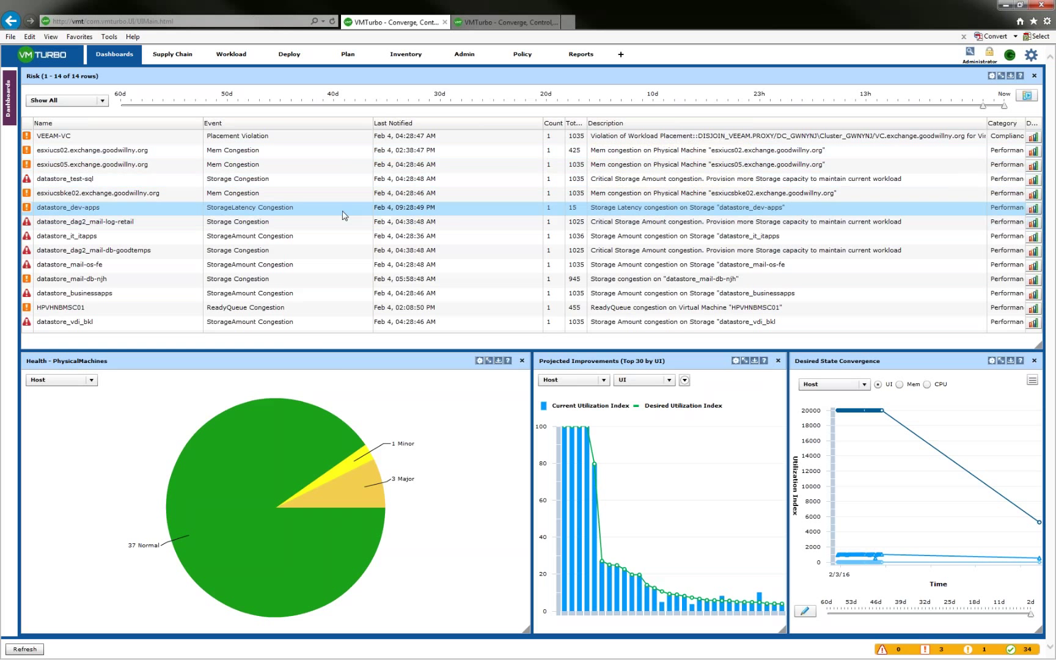
double_click(318, 211)
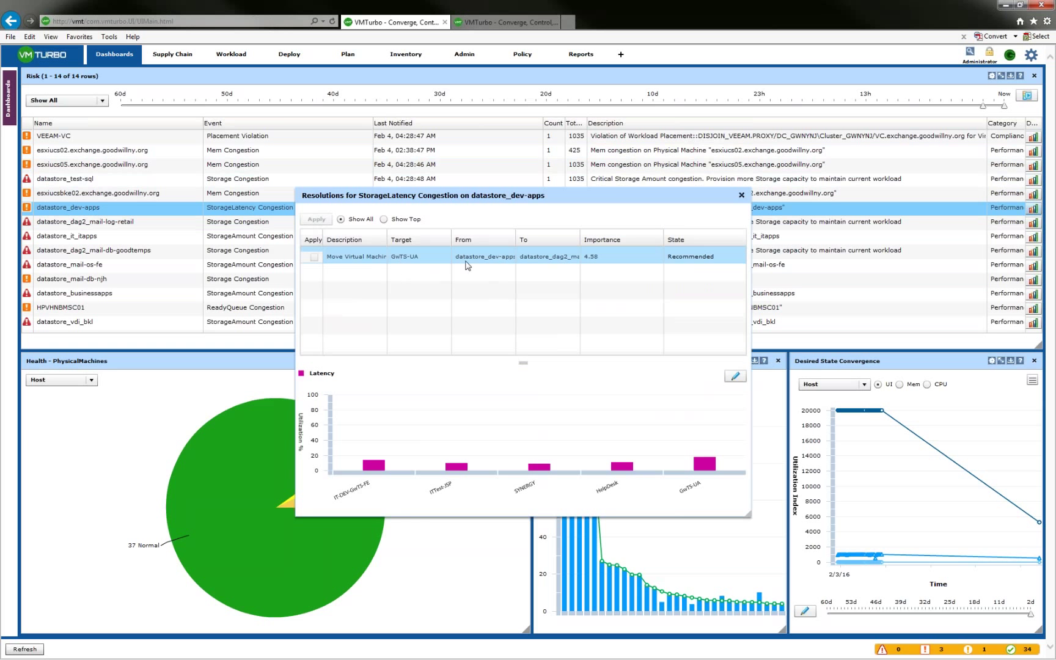
click(741, 195)
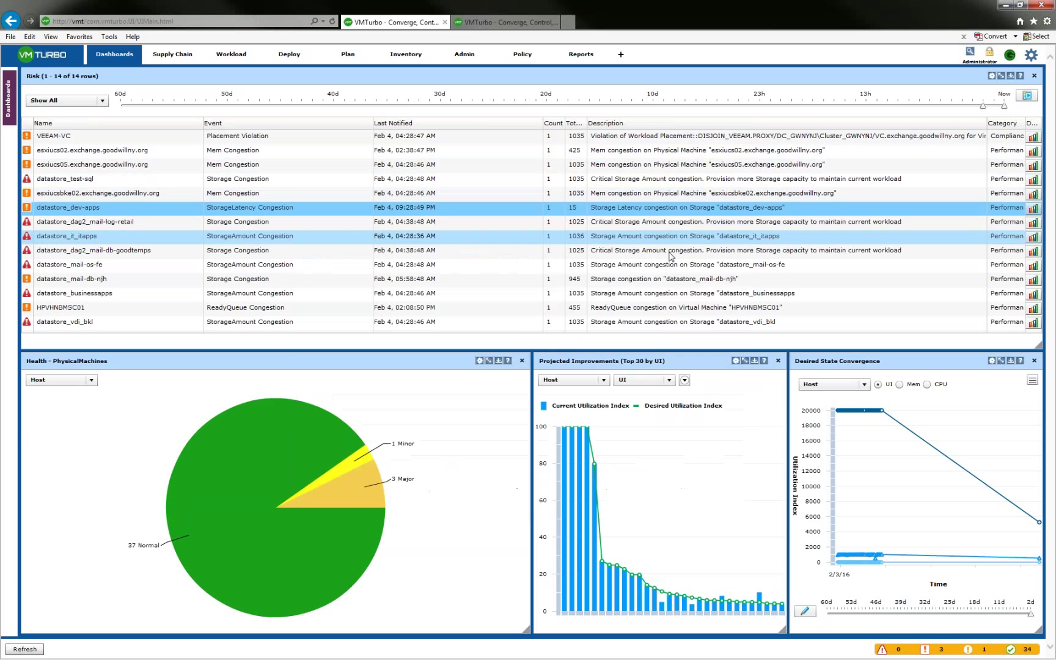
- Look at the demo account's dashboard once more and bring up the user configuration in the administrator session
click(518, 25)
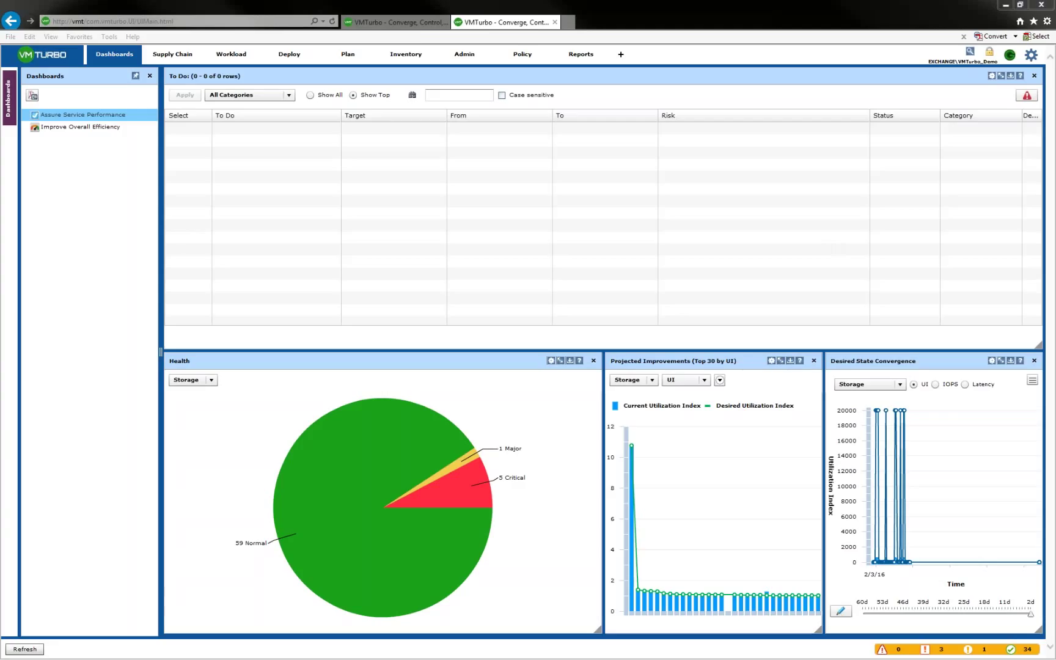
click(405, 21)
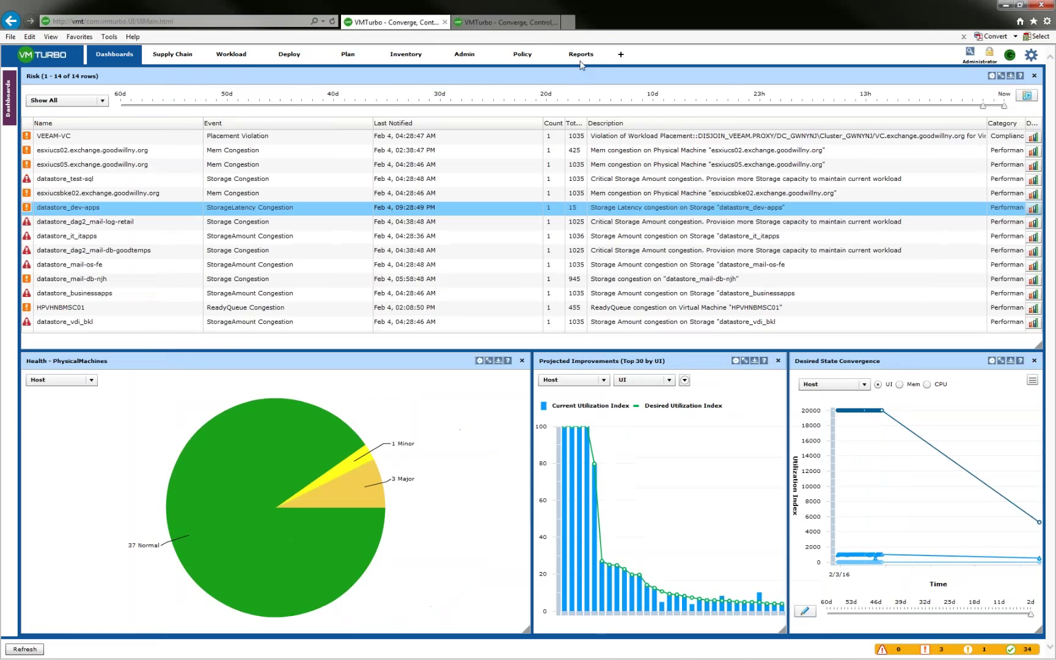
click(468, 55)
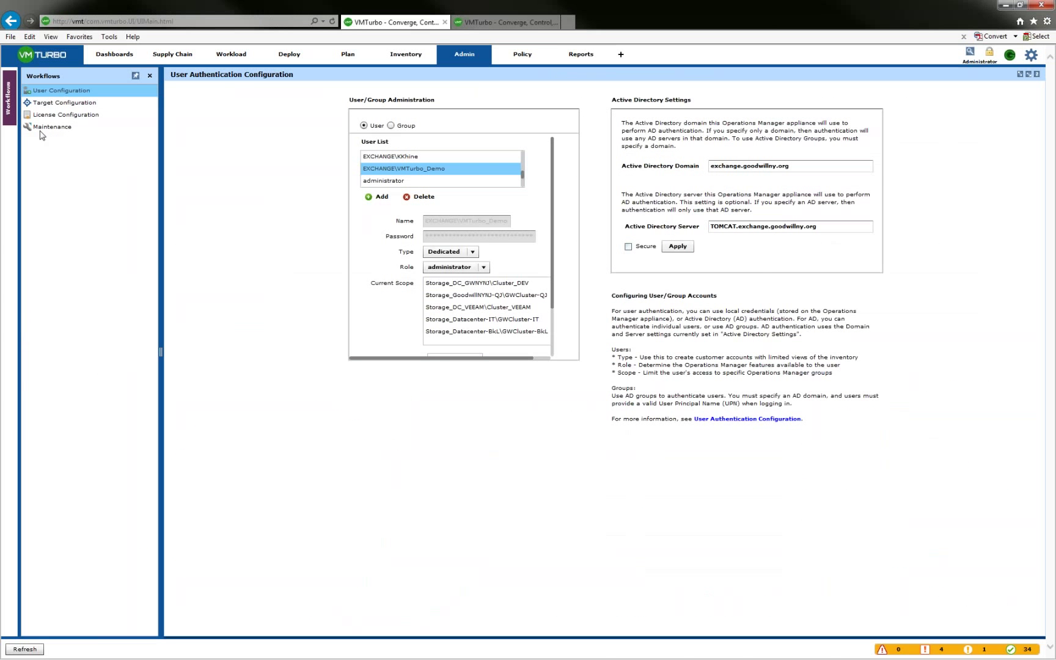
- Examine the VM action mode settings for the Virtual Machines By PM Cluster scope in the administrator's policy editor
click(515, 58)
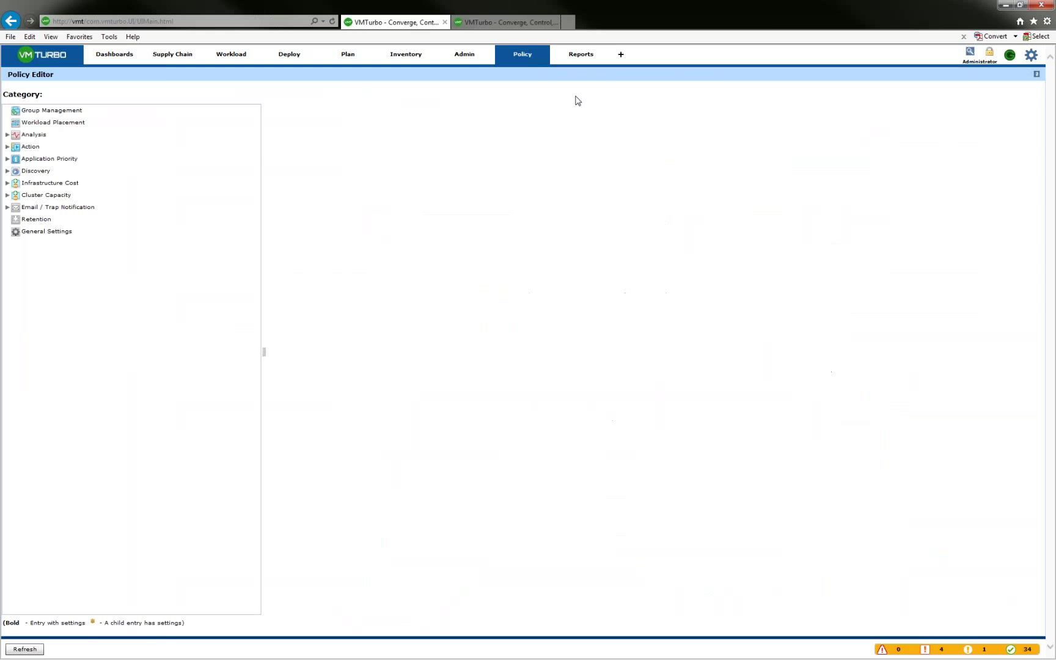
click(36, 149)
click(8, 147)
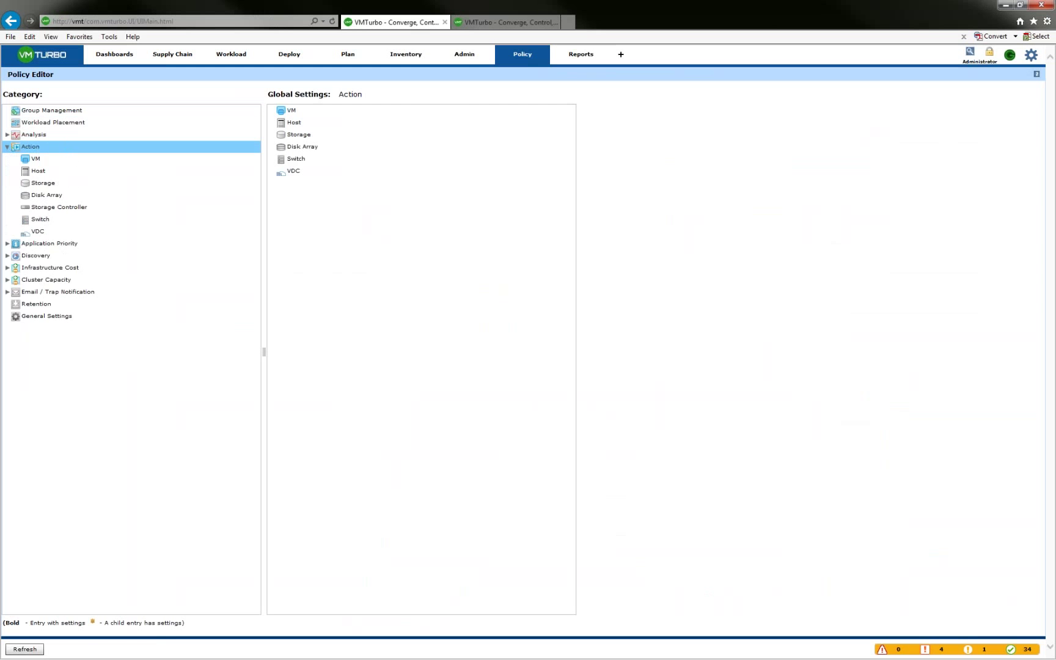
click(283, 111)
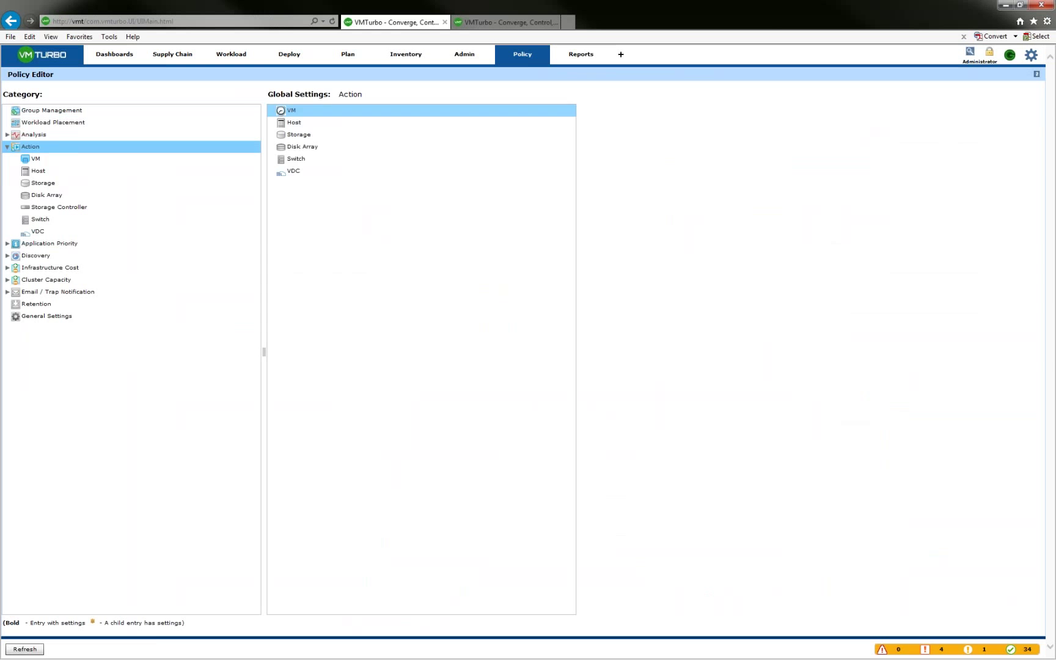
click(35, 160)
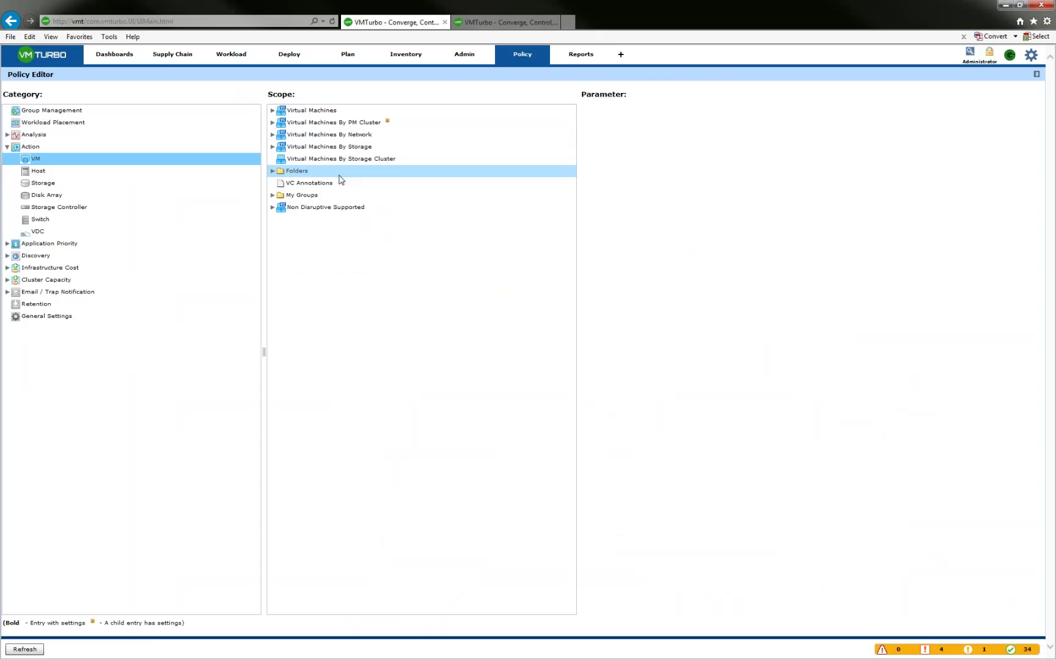
double_click(336, 124)
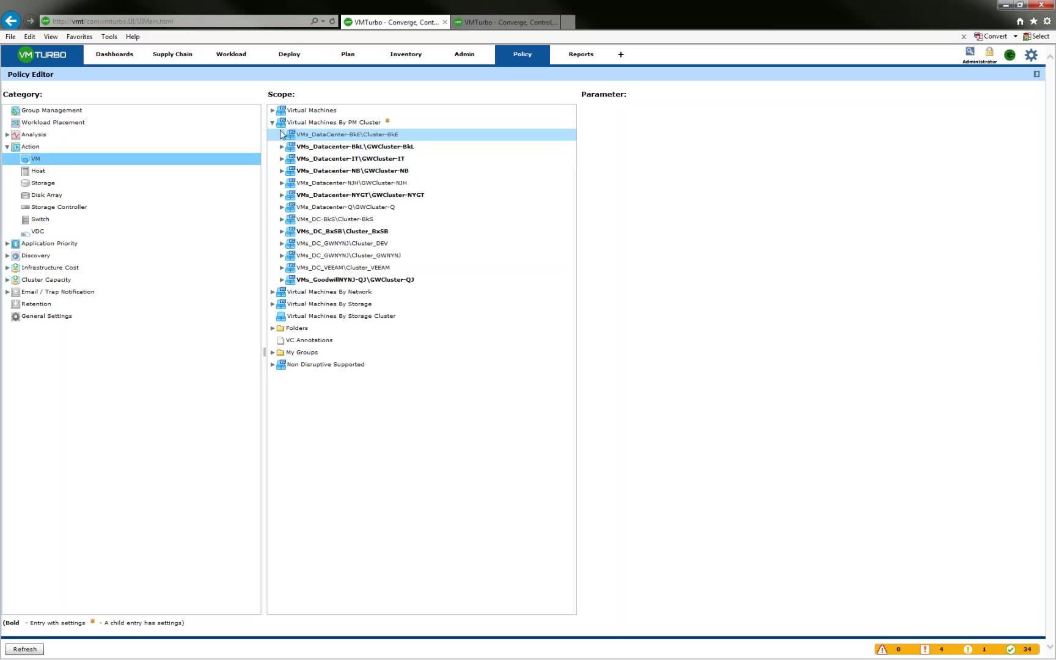
click(273, 124)
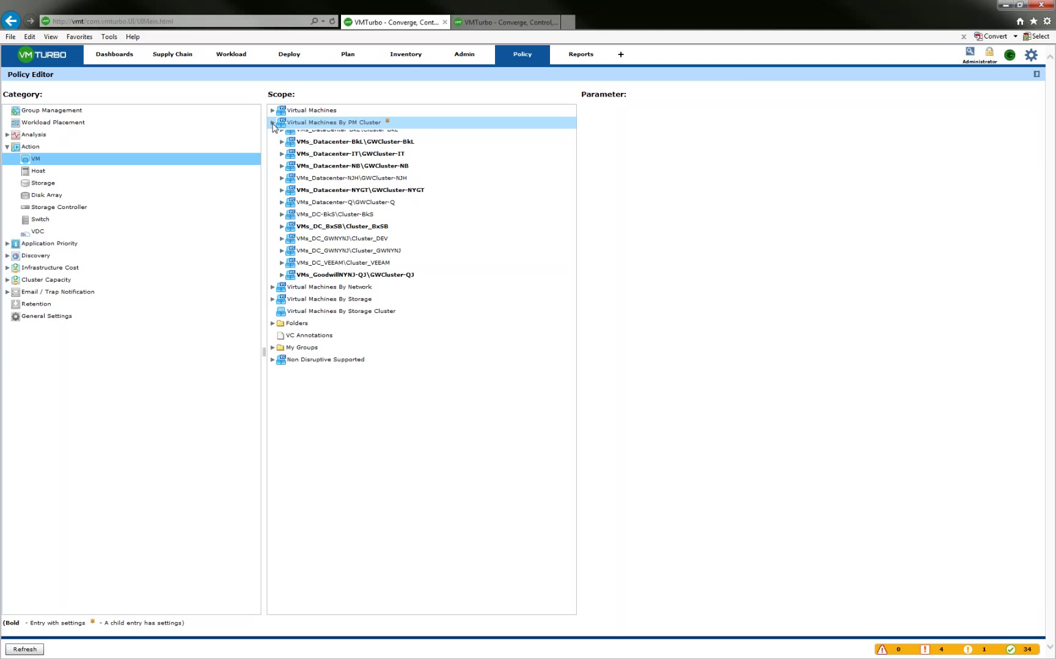
click(304, 123)
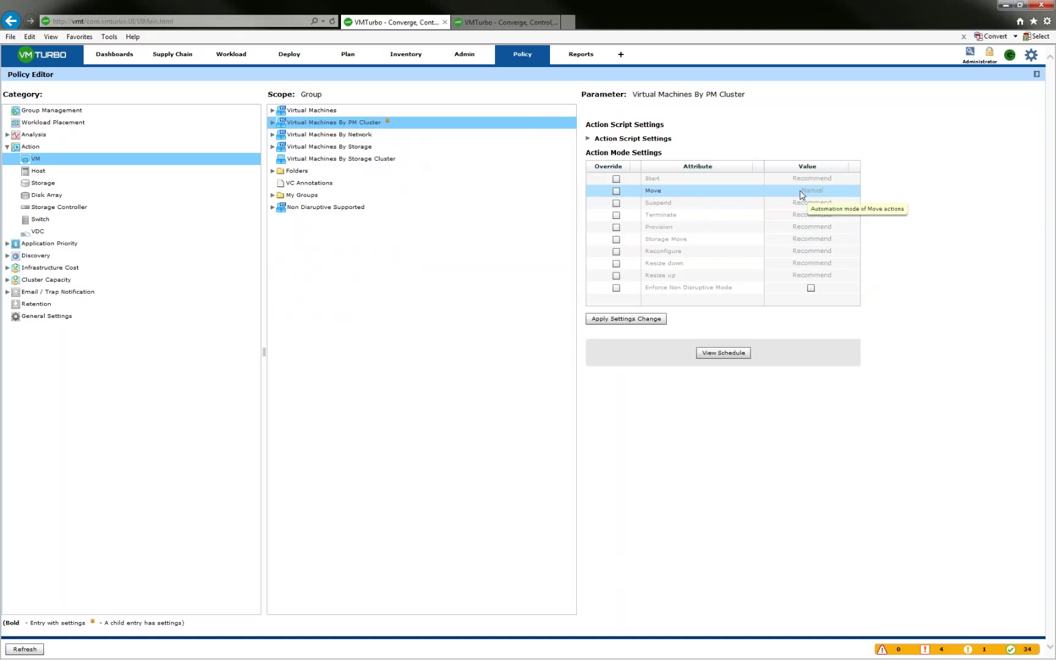
- Open the Improve Overall Efficiency dashboard in the demo account's session
click(488, 23)
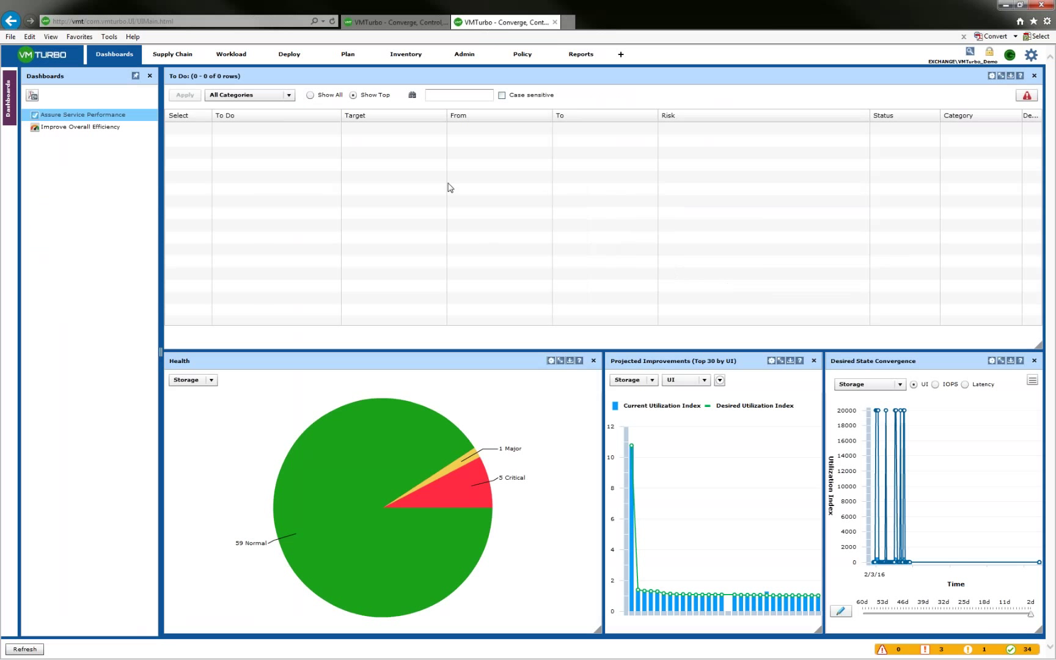
click(64, 128)
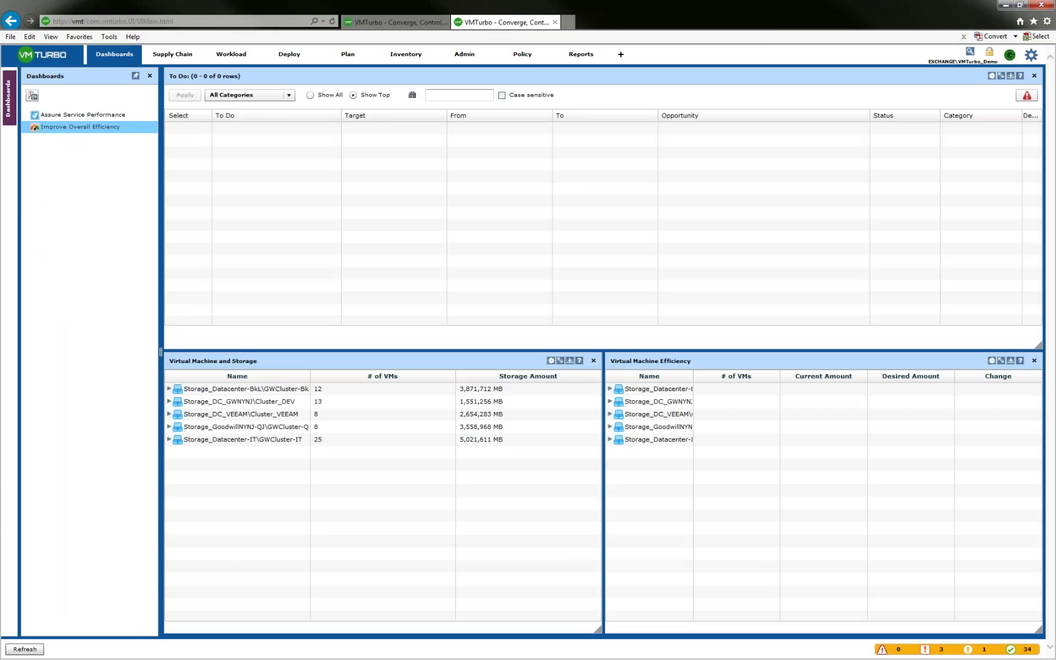
- Dock the dashboard list in the administrator session and view its Improve Overall Efficiency dashboard
click(391, 22)
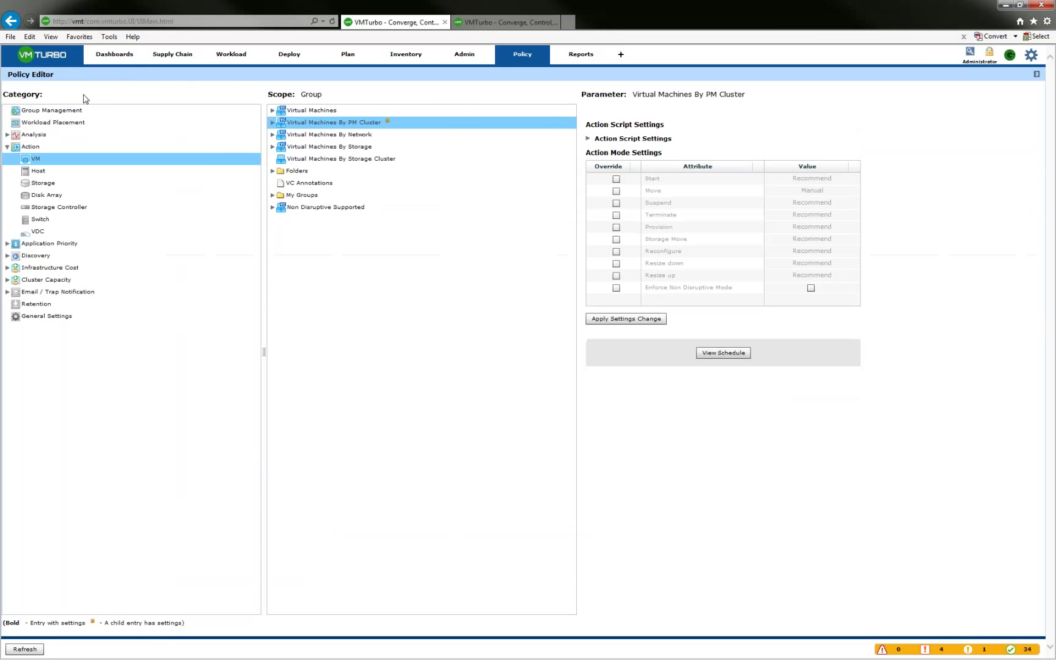
click(114, 57)
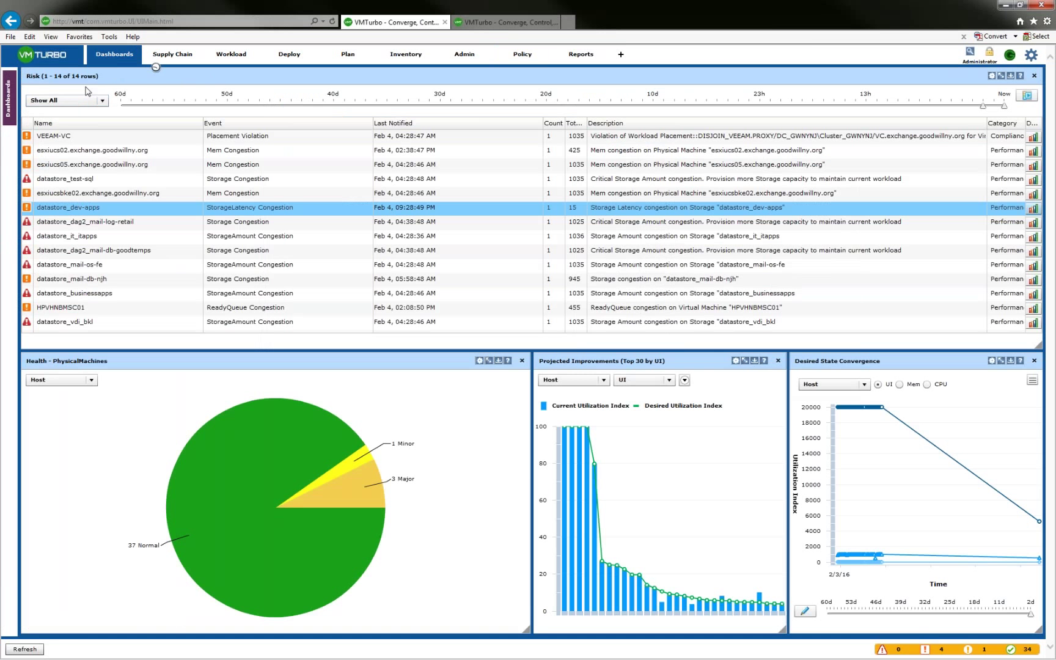
mouse_move(10, 97)
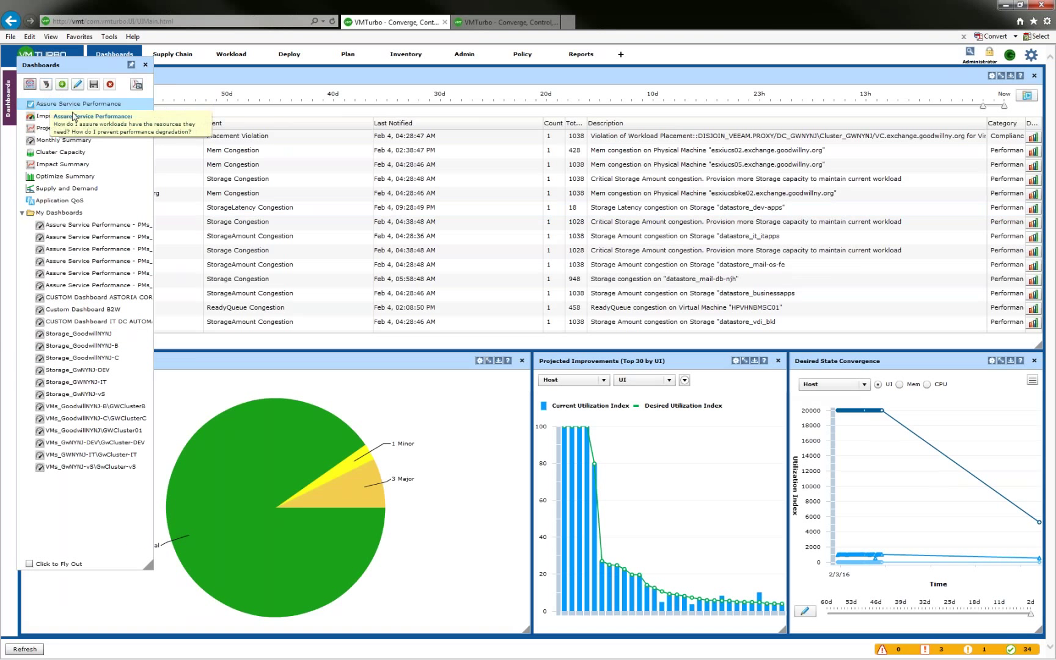
click(130, 65)
click(80, 127)
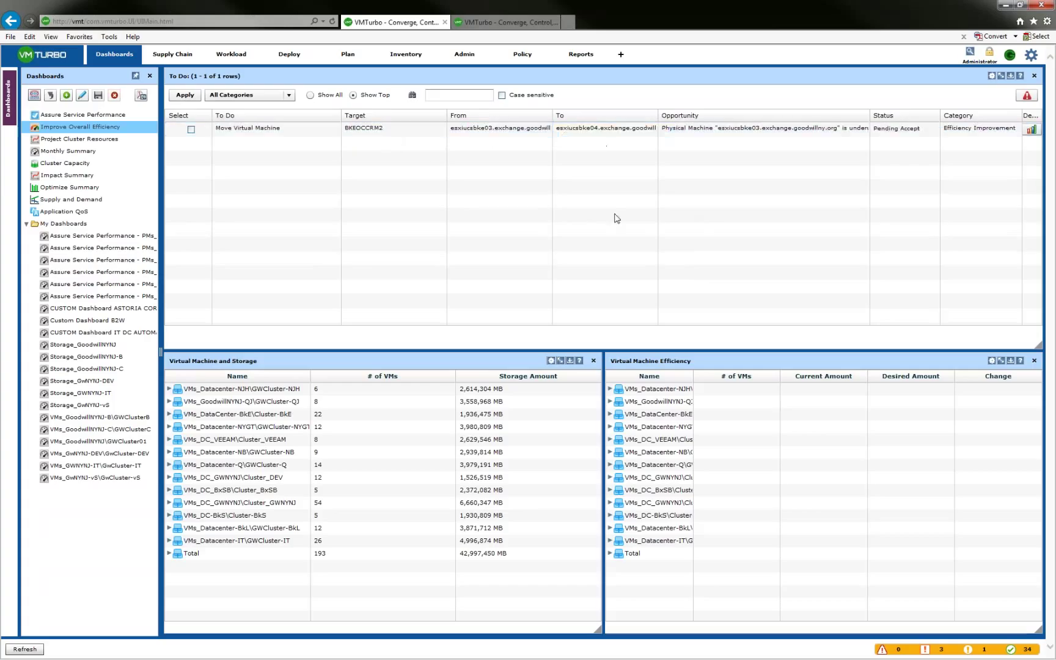
- Review the over-provisioning resolutions for host esxiucsbke03 and apply the recommended move of virtual machine BKEOCCRM2
double_click(589, 129)
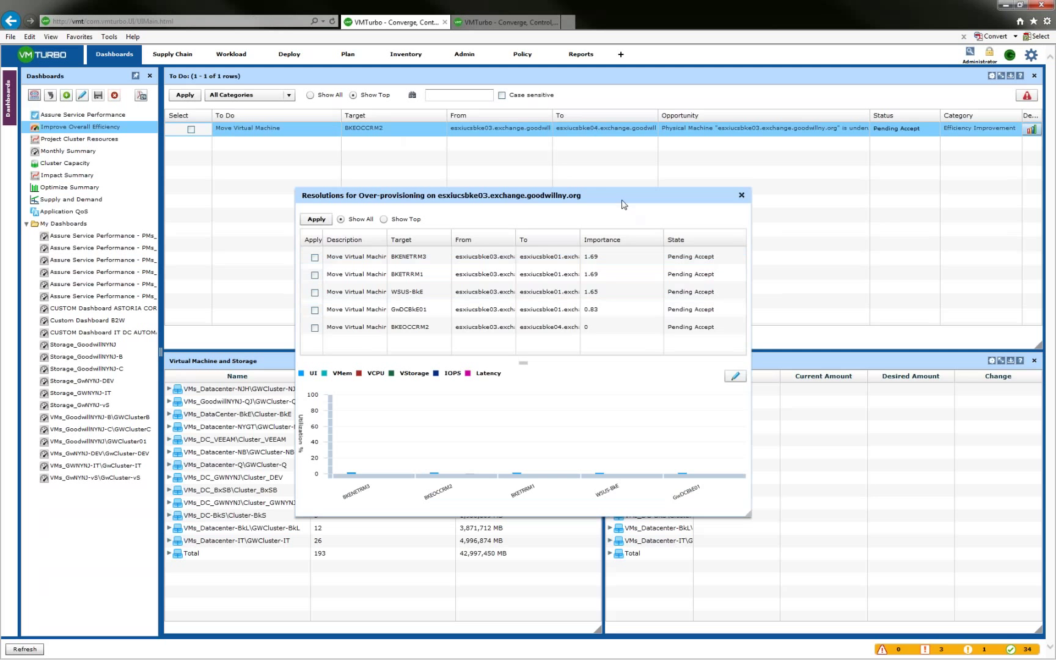
drag(620, 191, 617, 175)
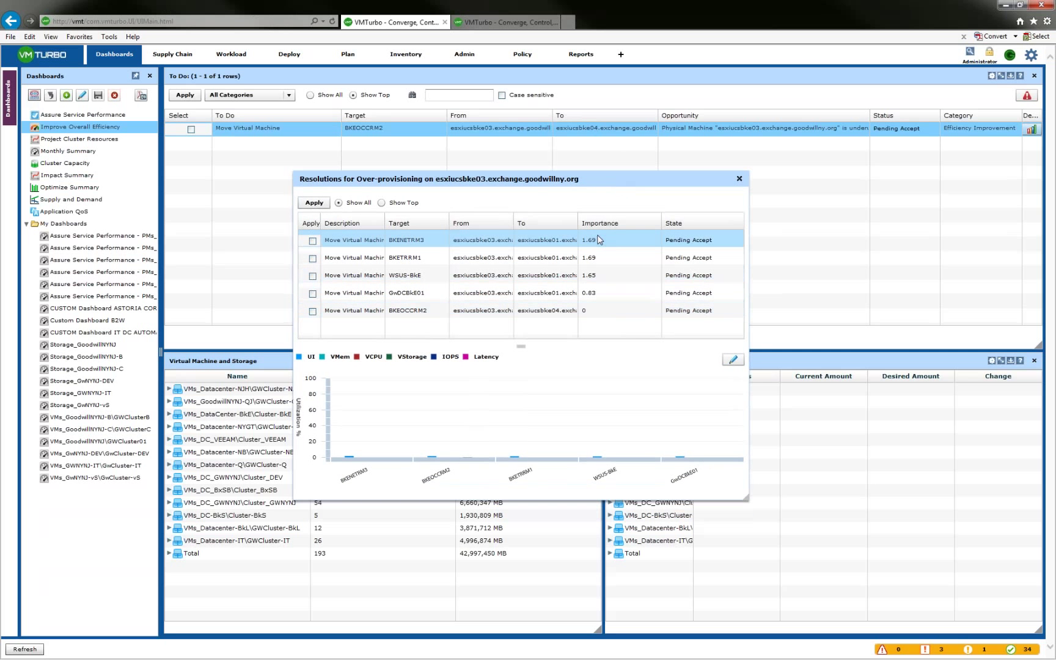
click(738, 179)
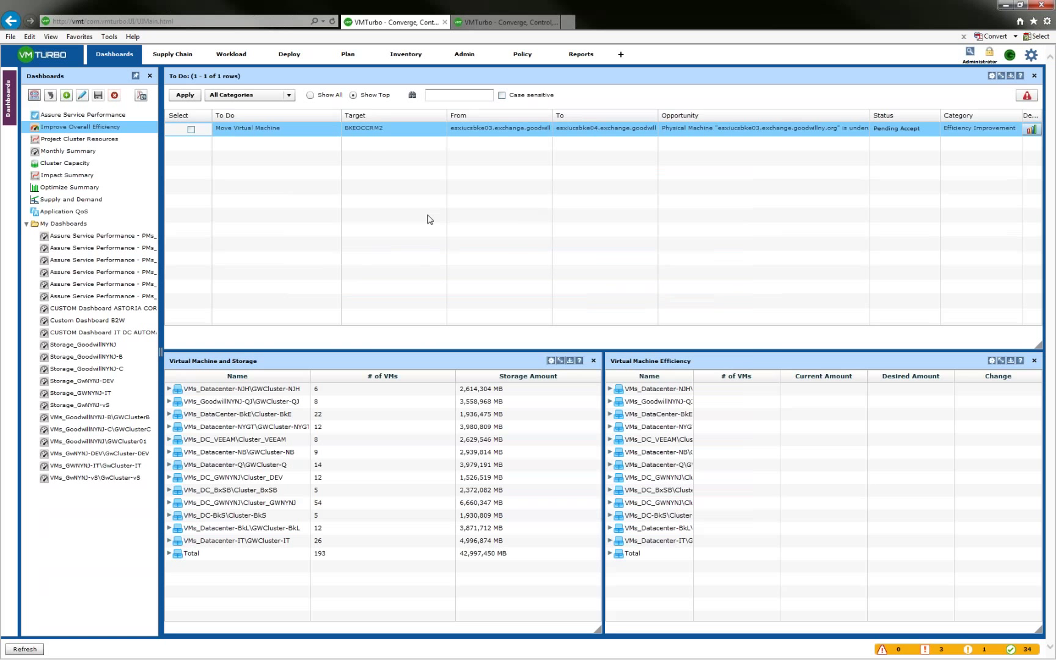
click(192, 130)
click(185, 95)
- Check the demo account's supply chain for virtual machine, physical machine, application and chassis entities
click(493, 23)
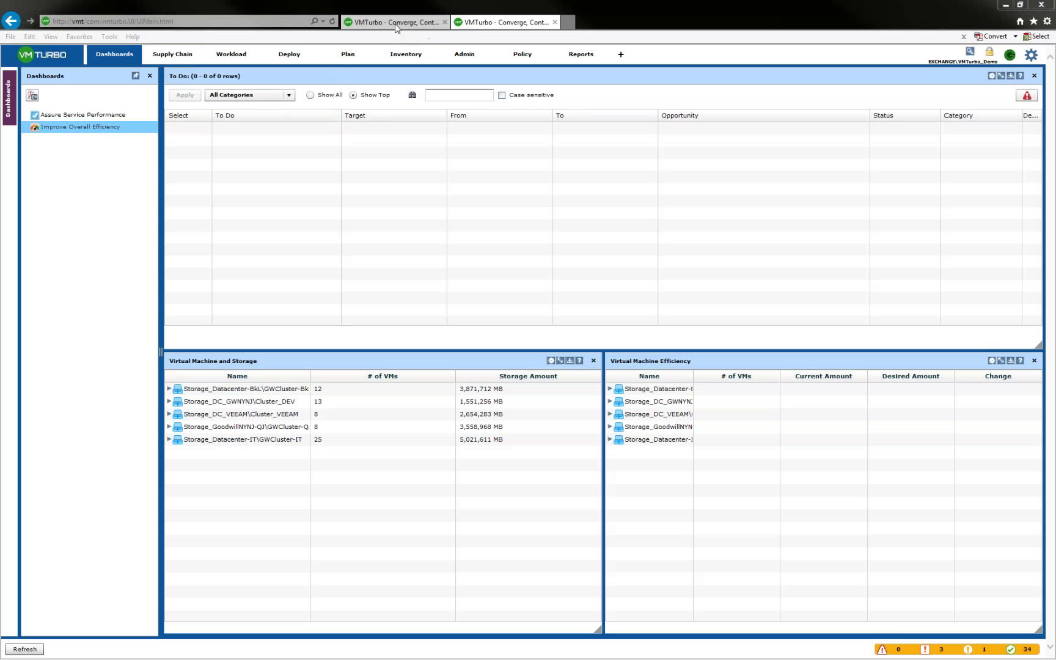
click(166, 53)
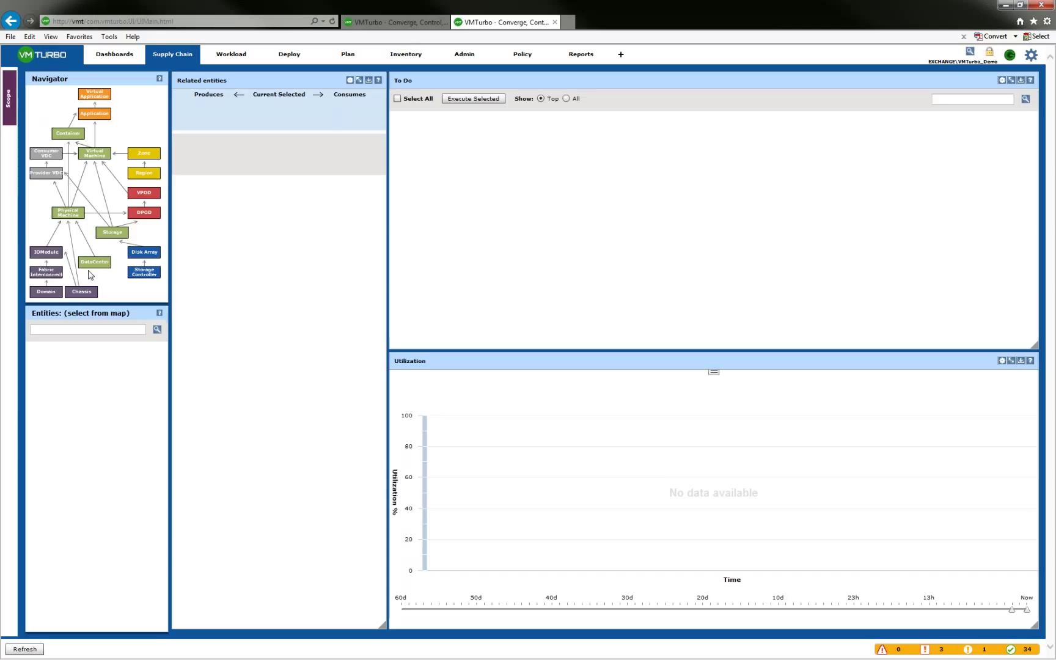
click(96, 155)
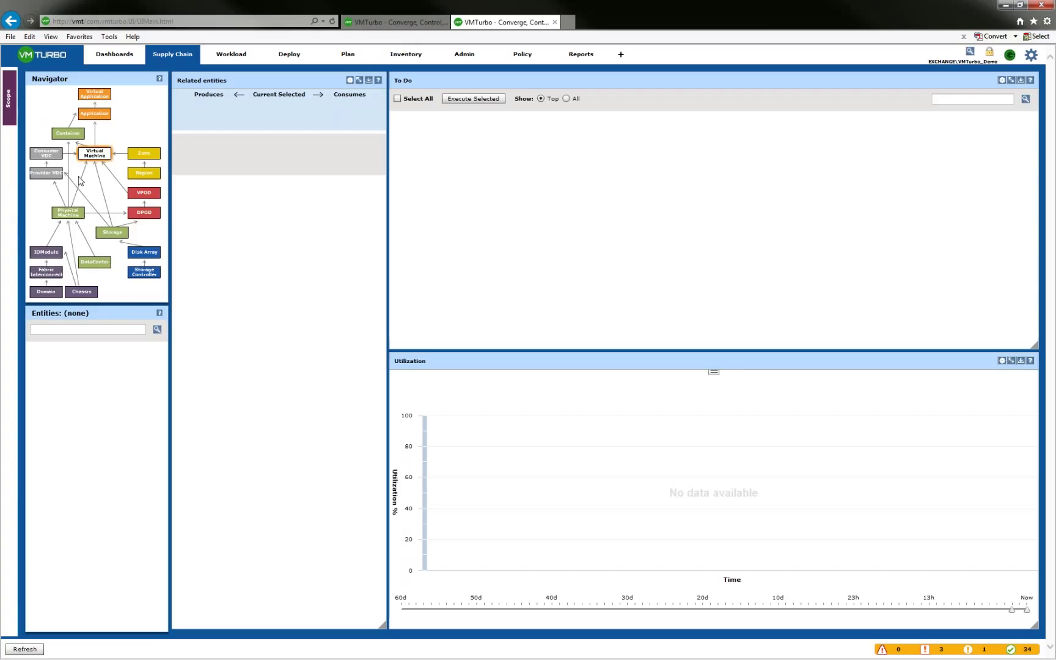
click(68, 214)
click(55, 135)
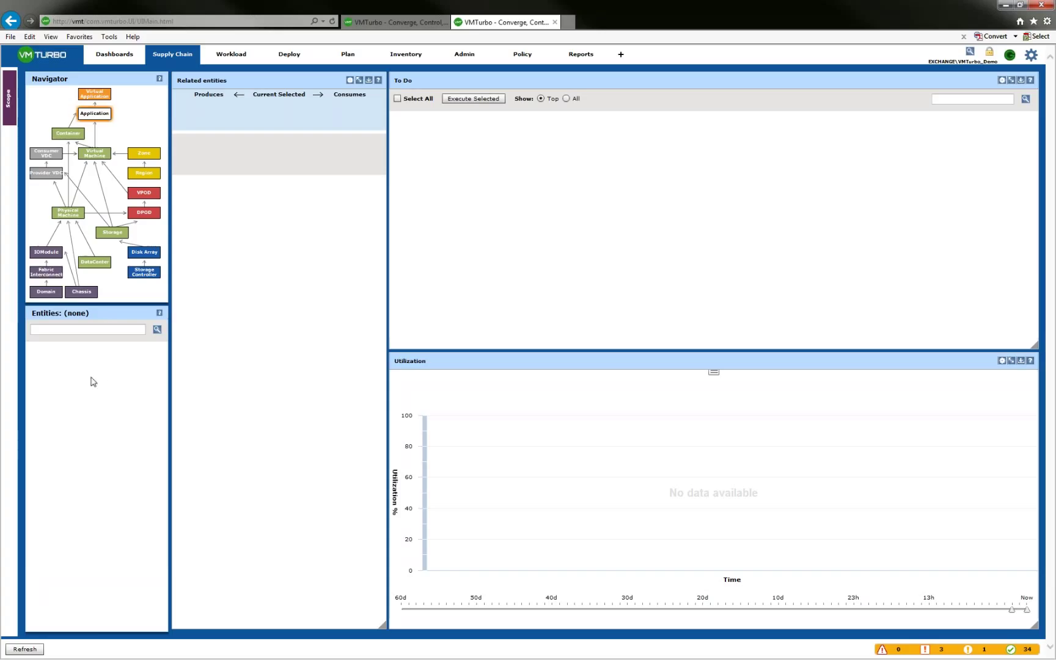
click(83, 294)
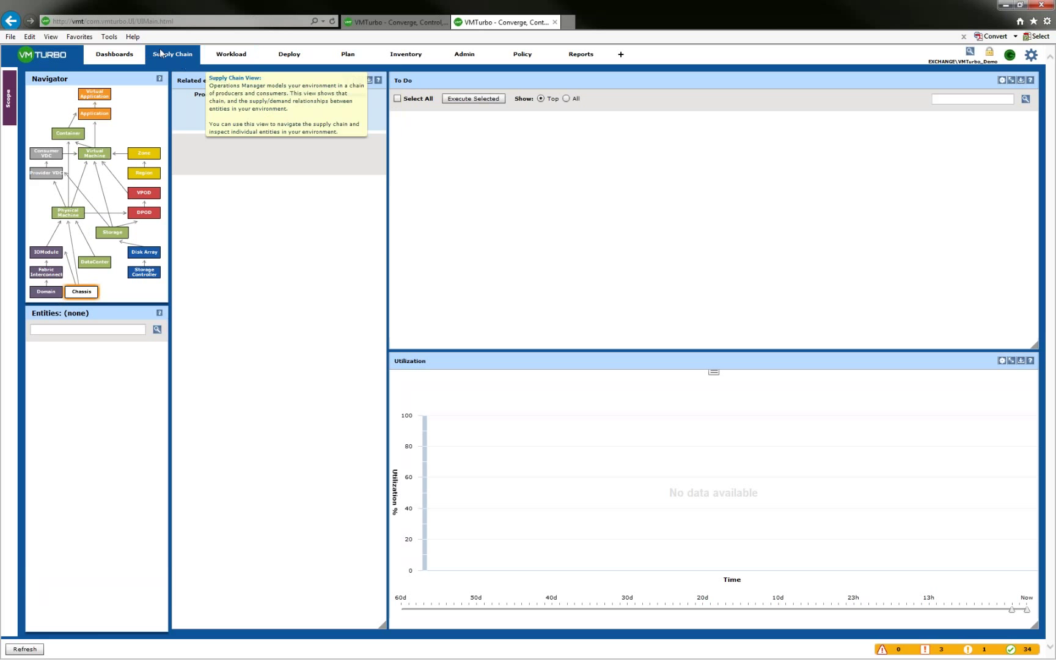
- In the administrator's supply chain, select physical machine esxidev03 and open its detailed view
click(394, 22)
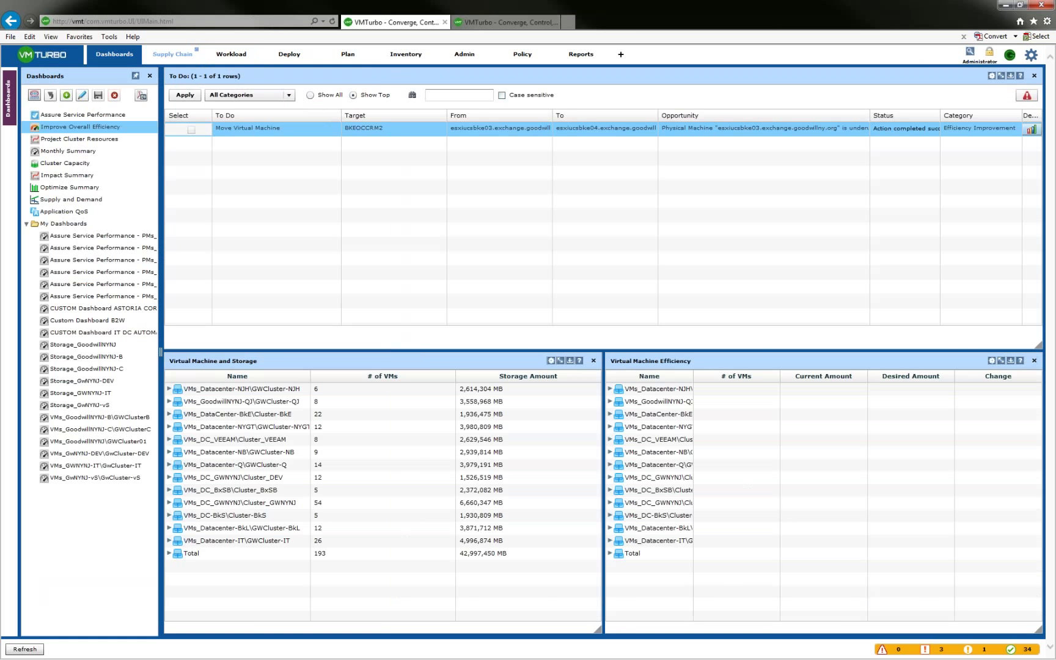
click(173, 54)
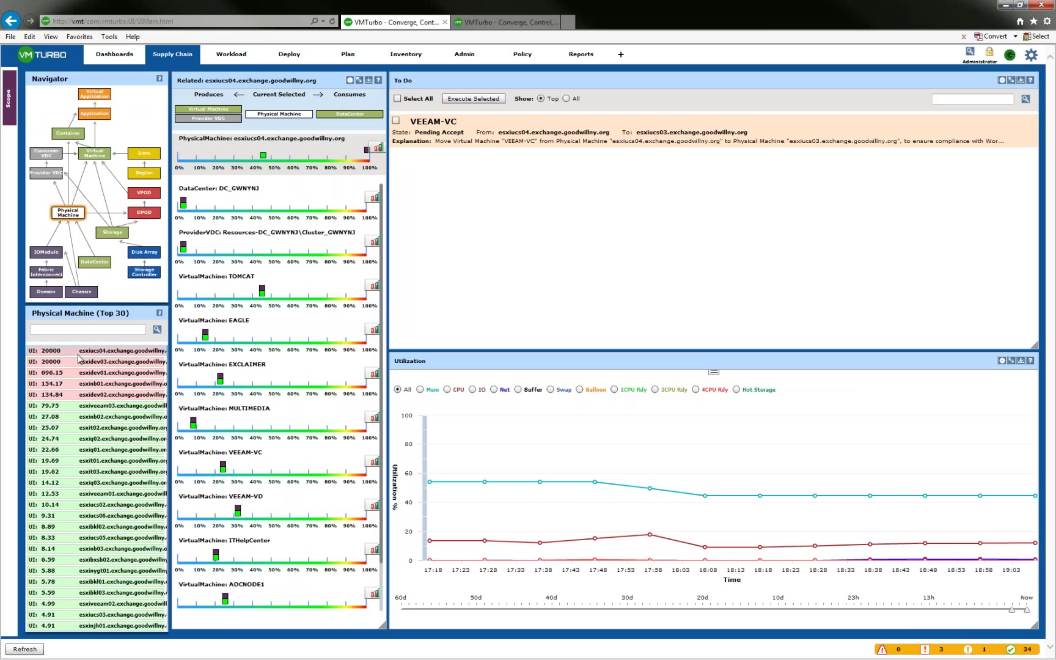
click(122, 361)
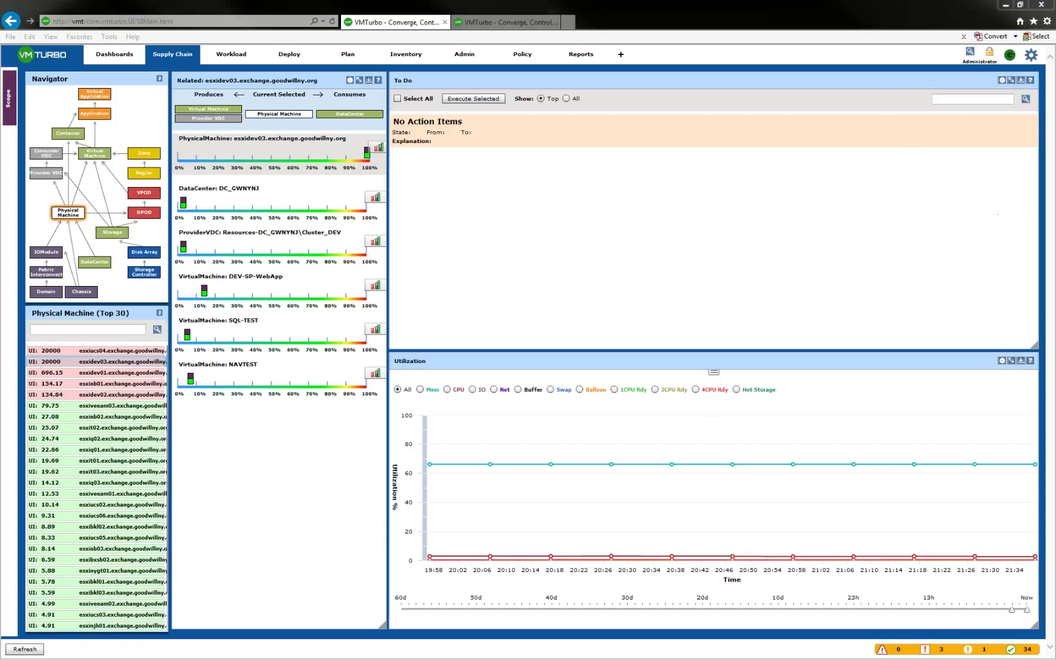
mouse_move(324, 166)
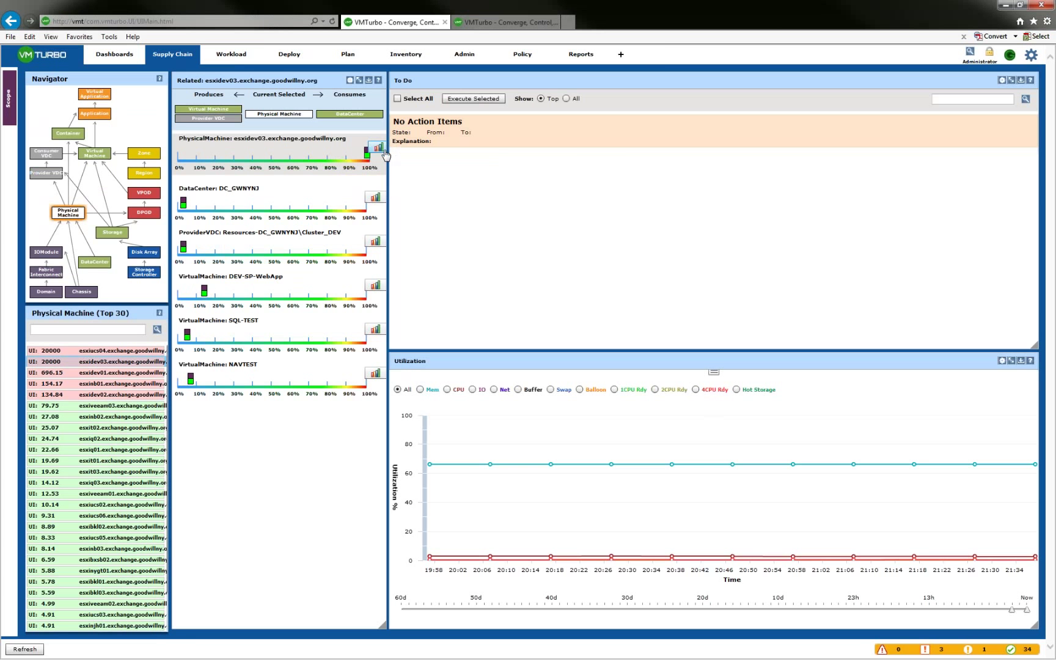
click(383, 150)
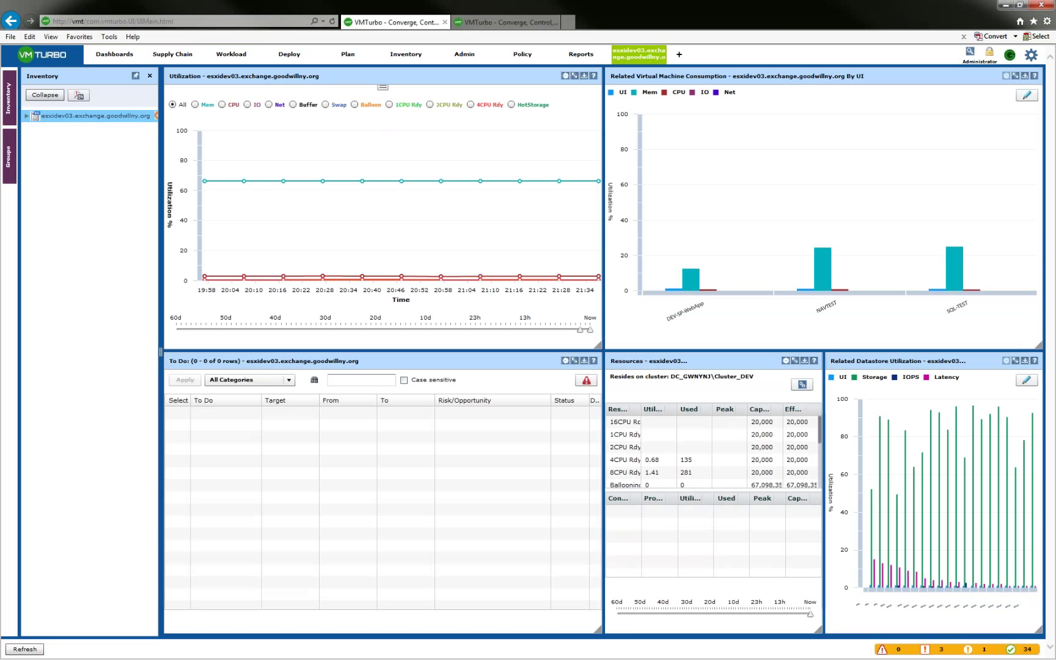
mouse_move(703, 277)
- Examine esxidev03's utilization chart metric by metric, from IO through HotStorage, ending with Mem
click(248, 104)
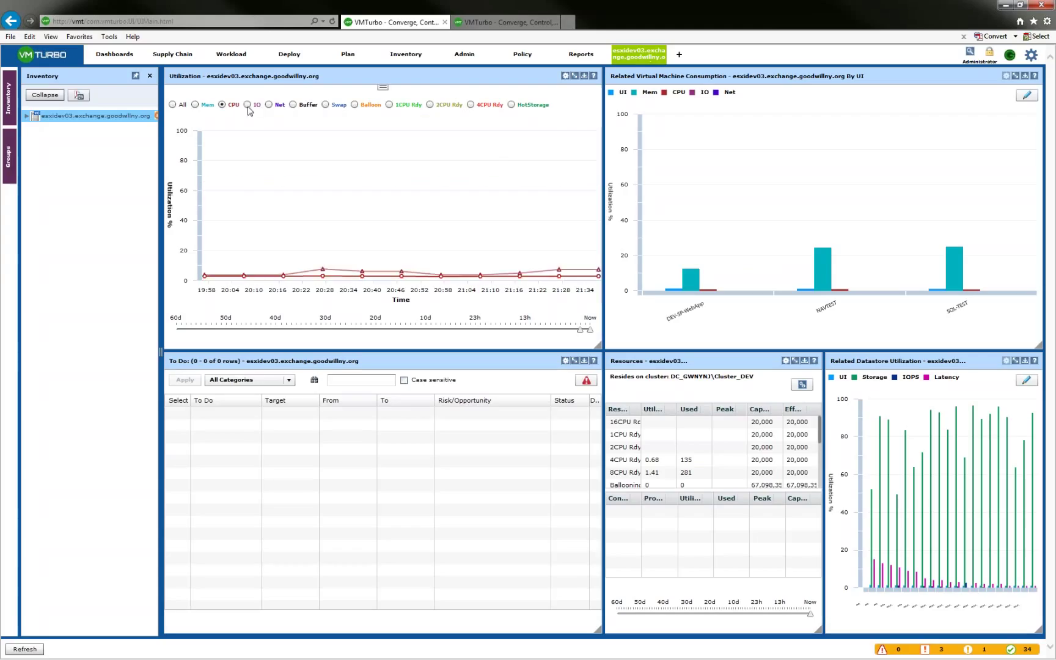
click(268, 105)
click(294, 104)
click(325, 105)
click(354, 105)
click(389, 105)
click(429, 105)
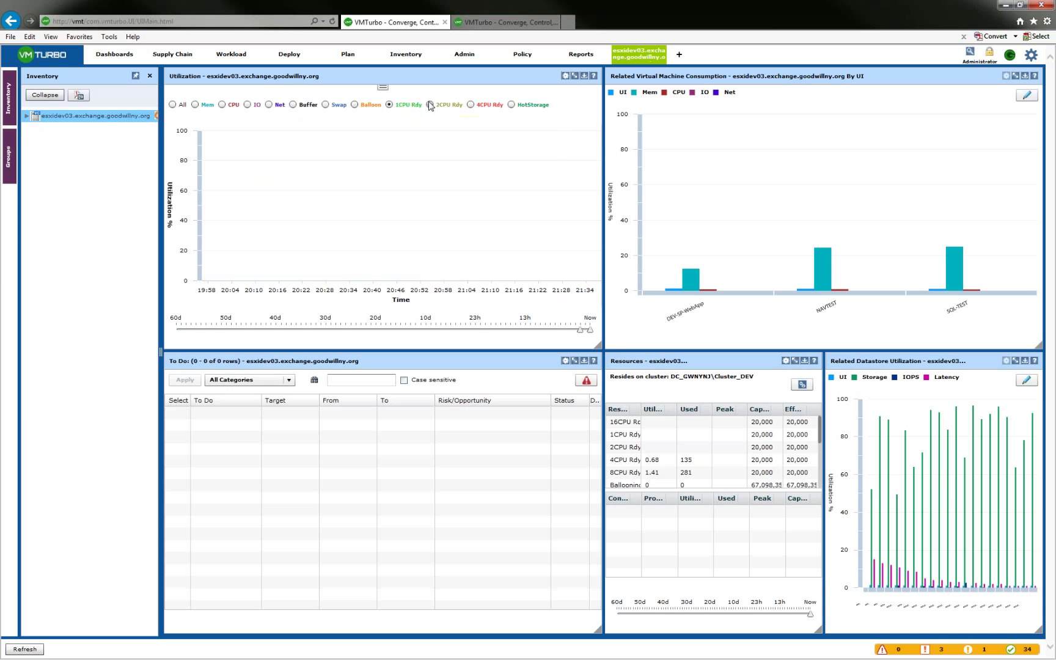
click(470, 105)
click(511, 105)
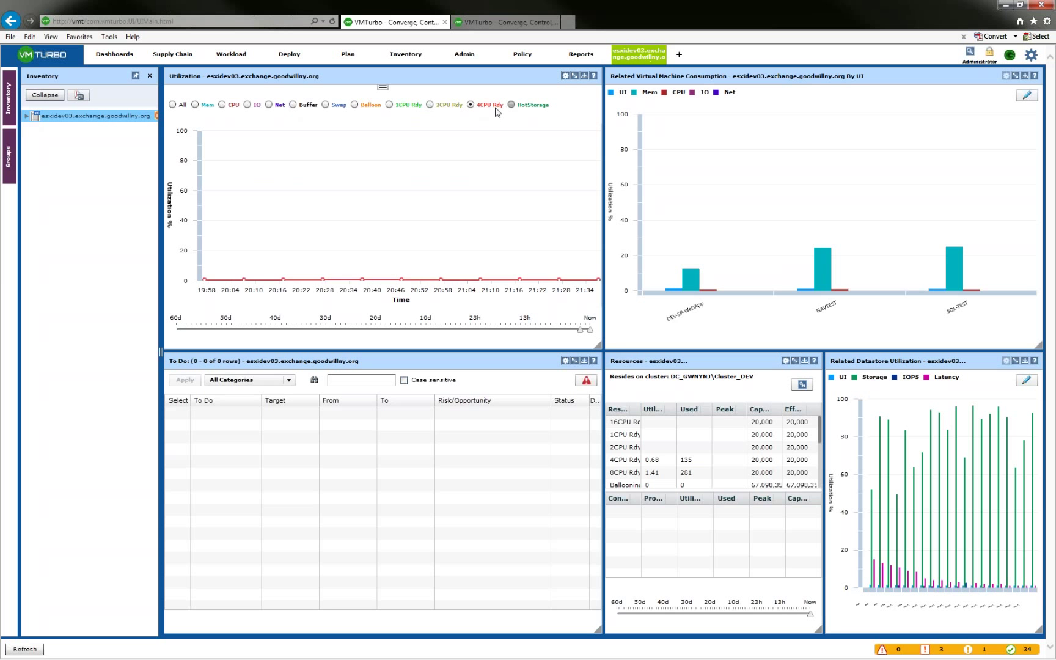
click(196, 105)
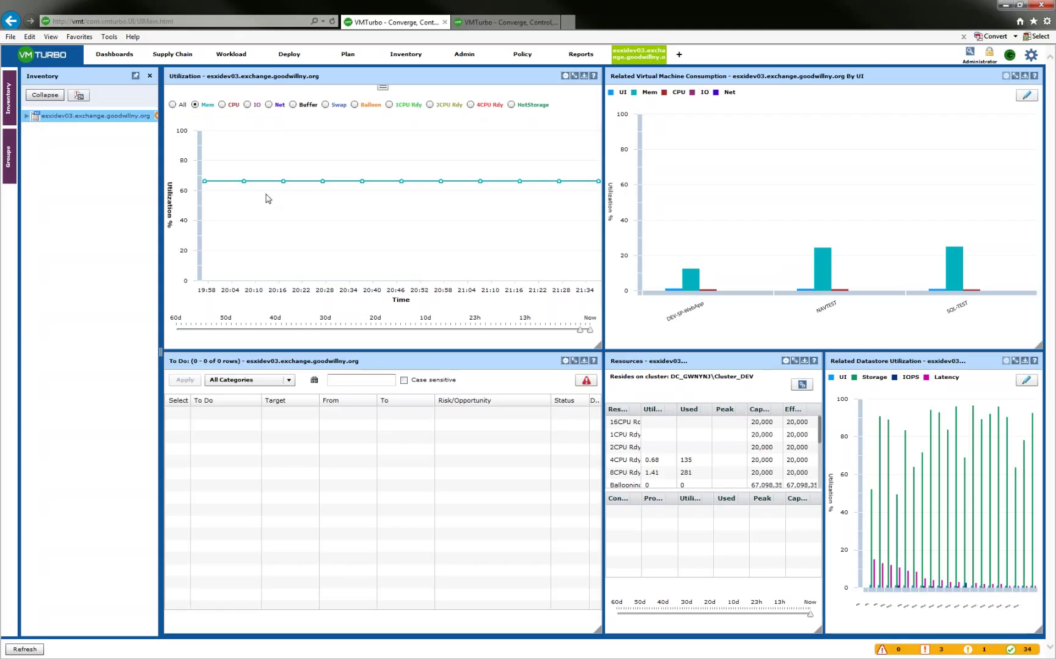
- Check esxidev03's risks and opportunities, then review the CPU, memory and network figures among its resources
click(585, 380)
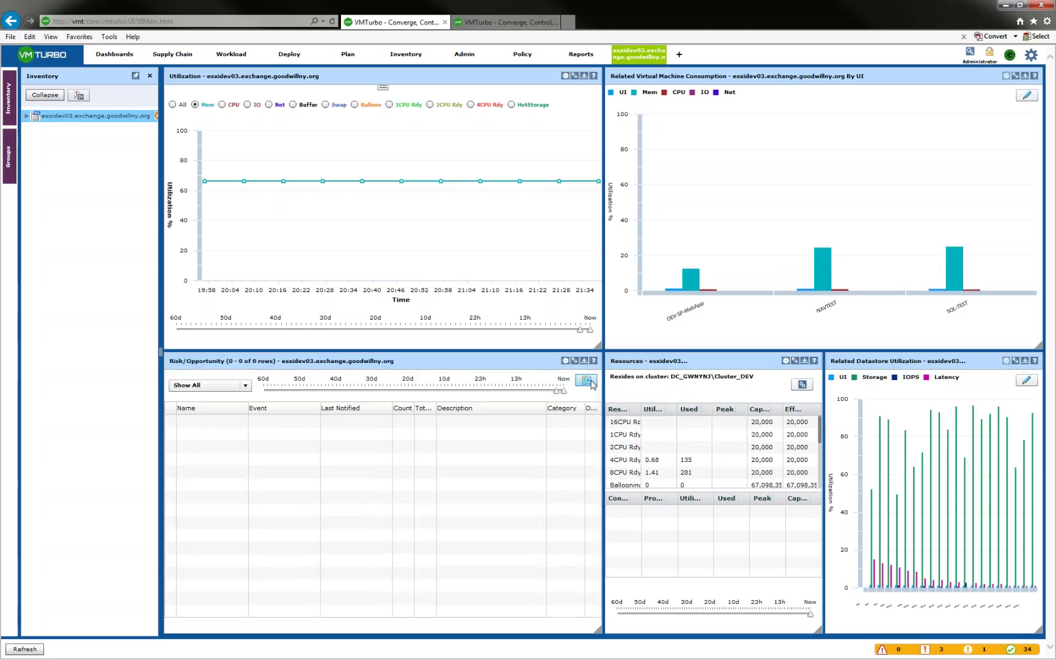
click(586, 380)
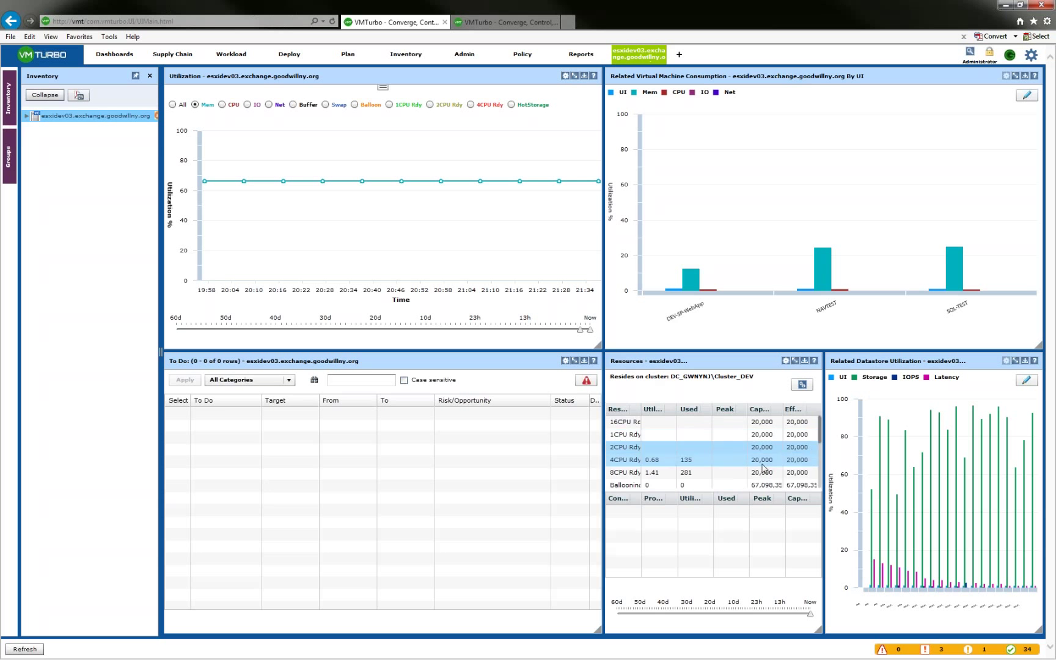
scroll(763, 480, down, 3)
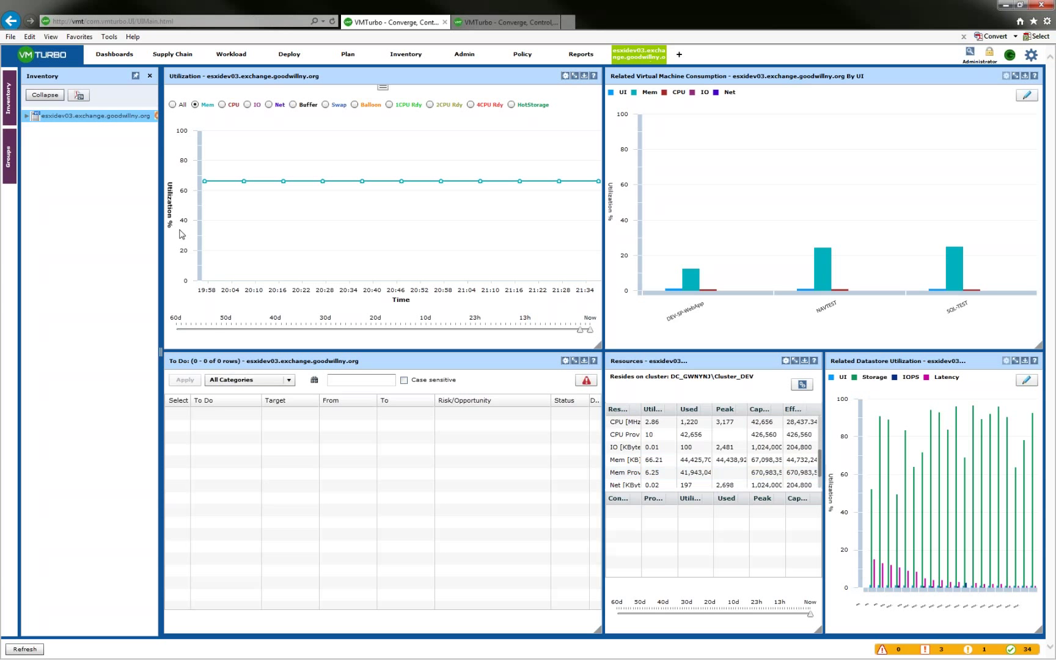
- View host esxidev01 under the DC_GWNYNJ datacenter that esxidev03 consumes, and return to the supply chain
click(27, 115)
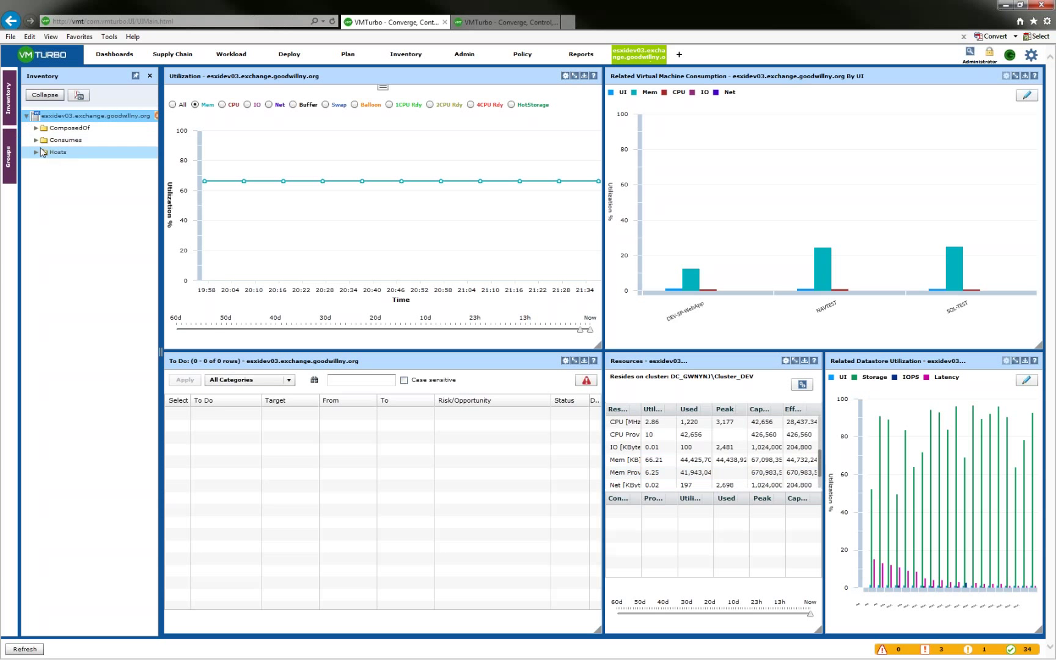
click(36, 140)
click(44, 152)
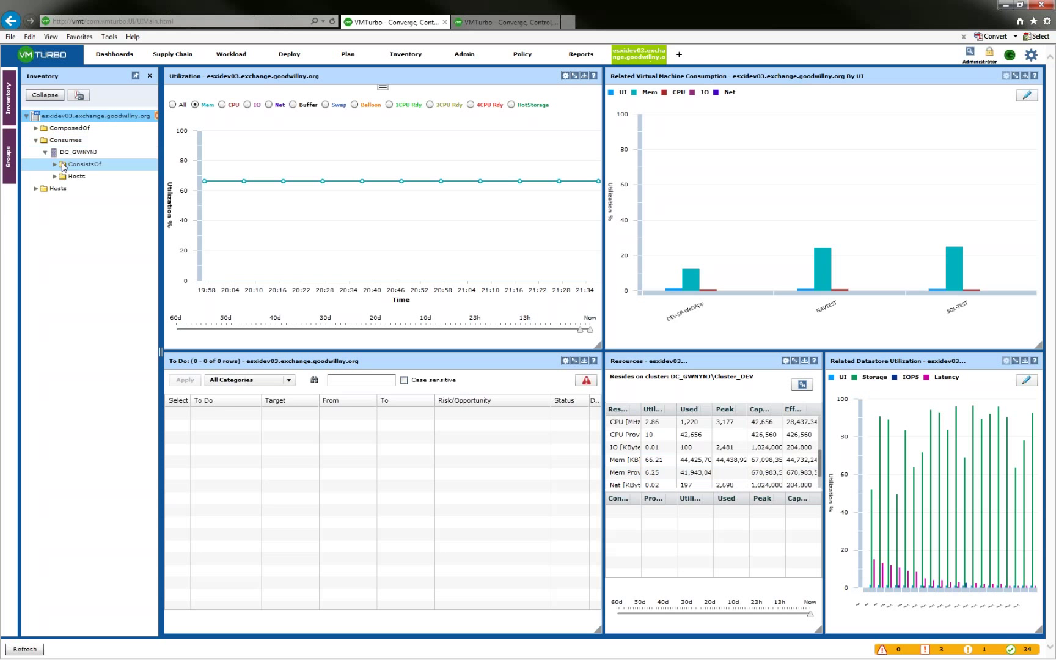
click(54, 176)
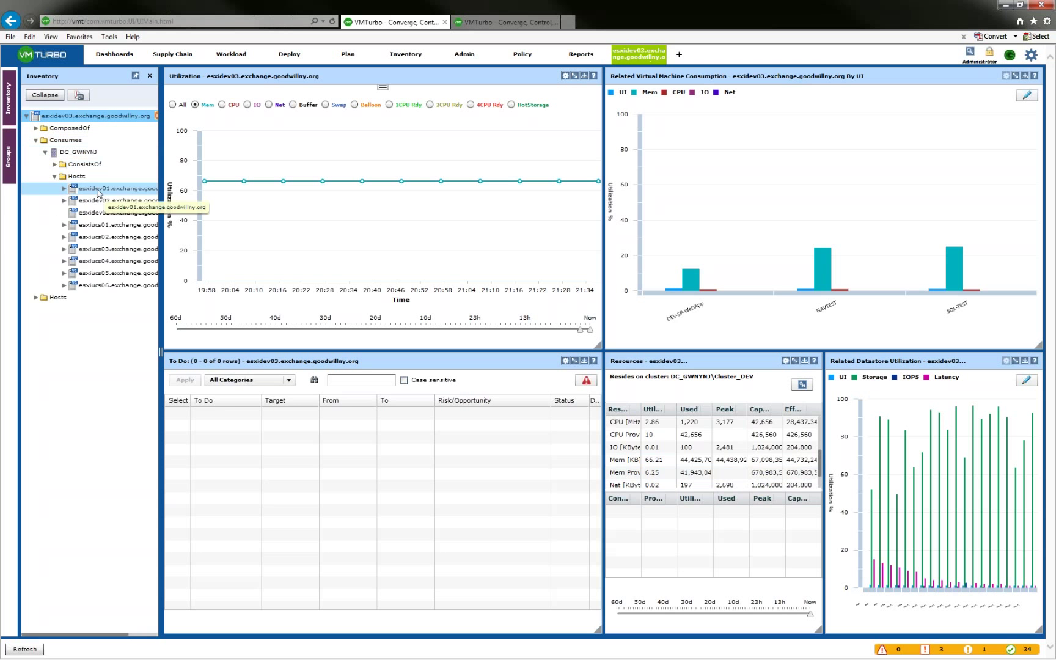
click(116, 188)
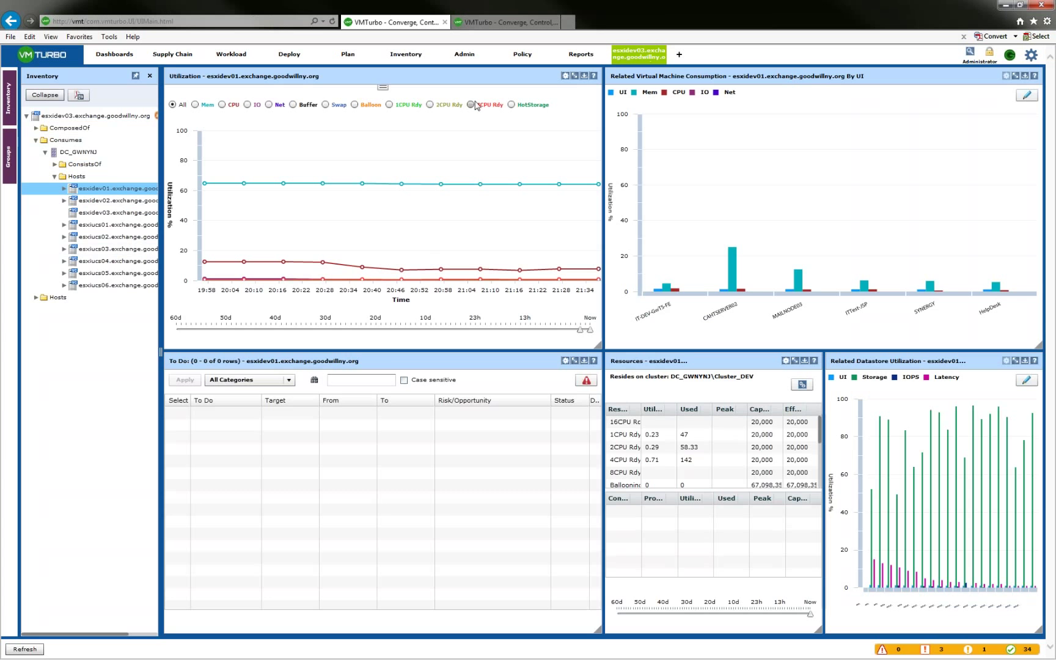
click(173, 54)
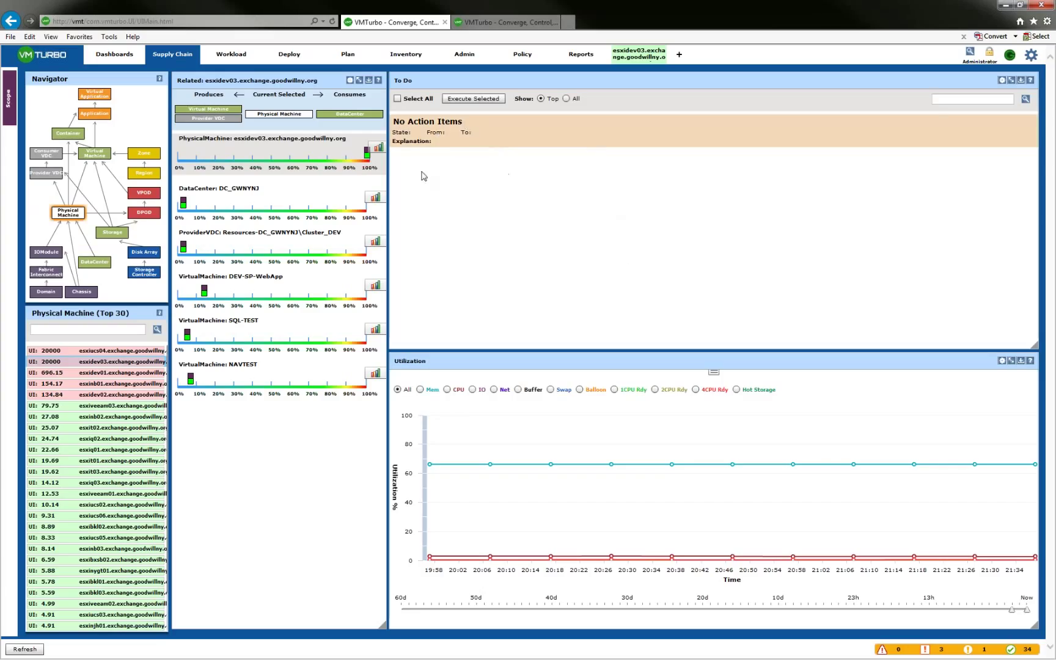
mouse_move(359, 196)
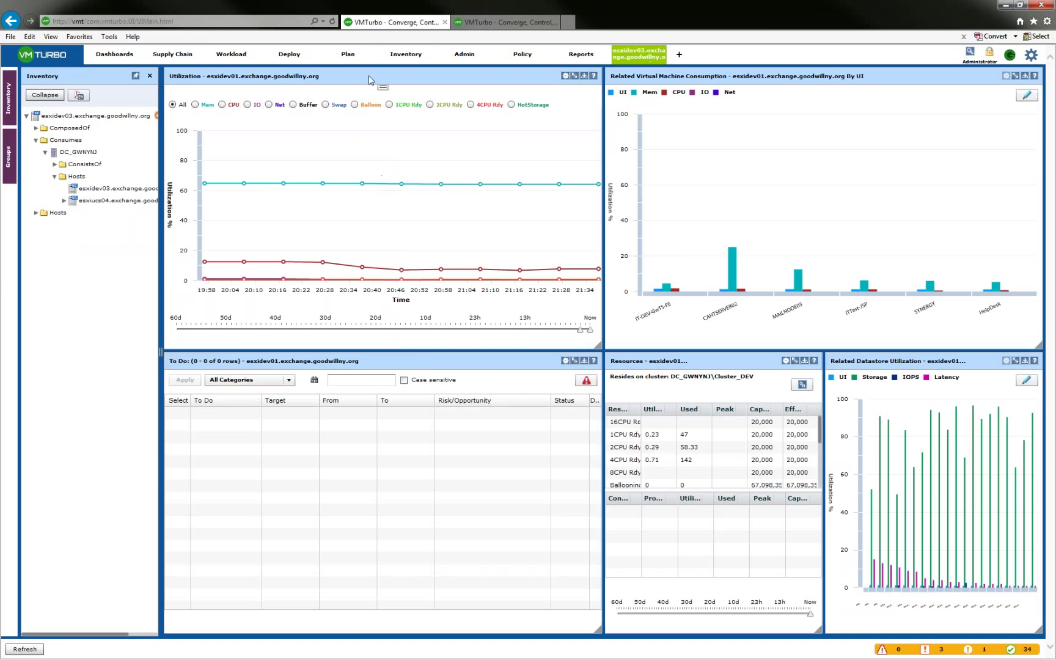
- In the demo account's workload chart, review the VMs and related actions at 60–70% host and under 10% datastore utilization
click(500, 23)
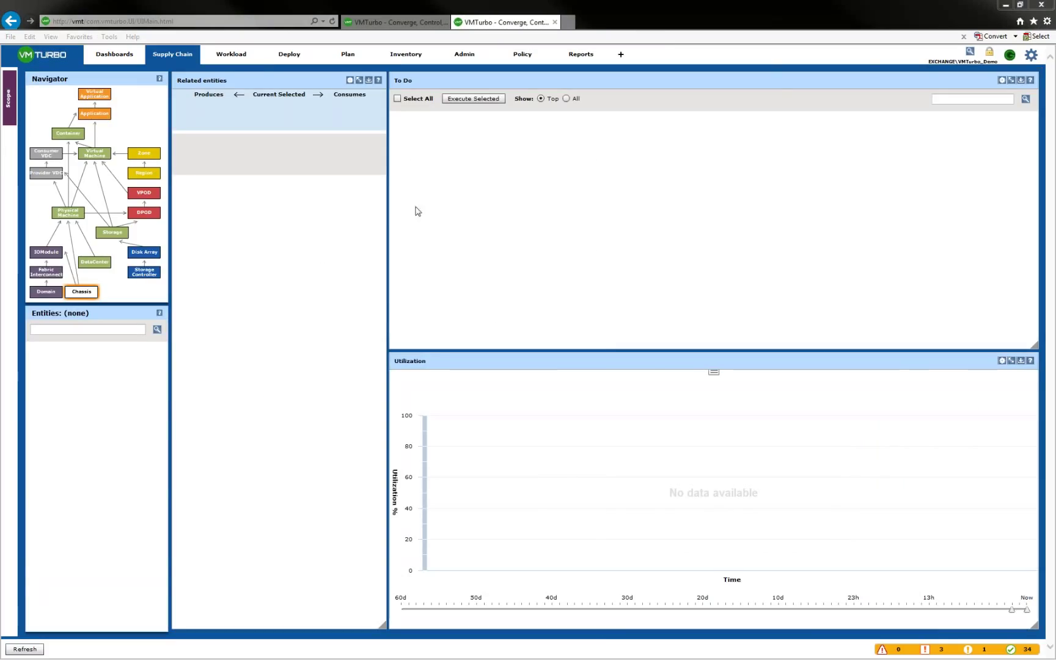
click(230, 62)
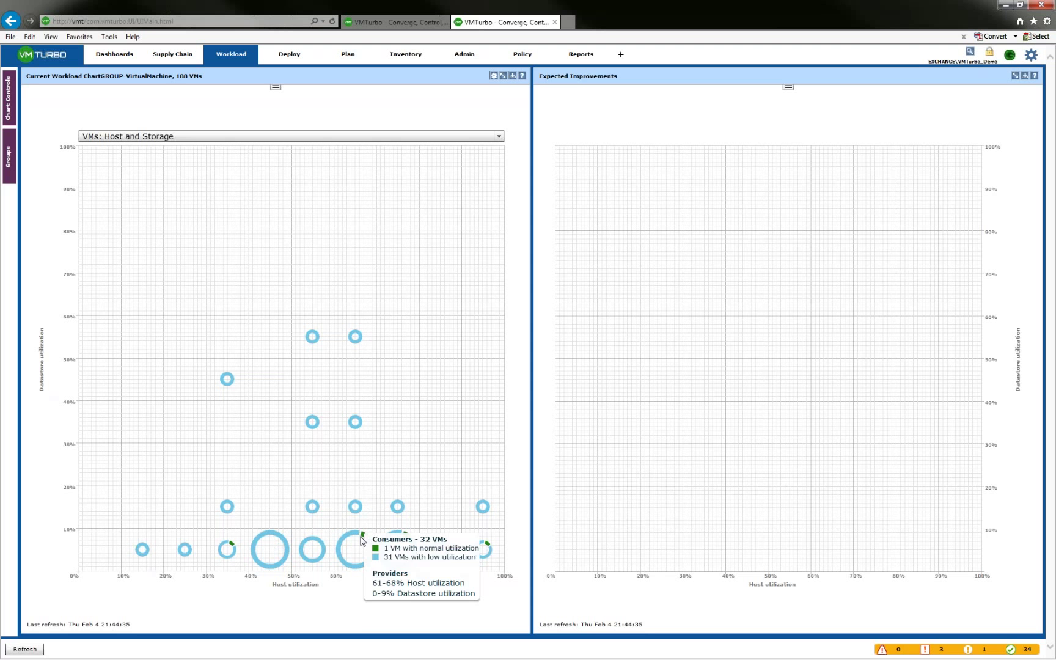
mouse_move(370, 545)
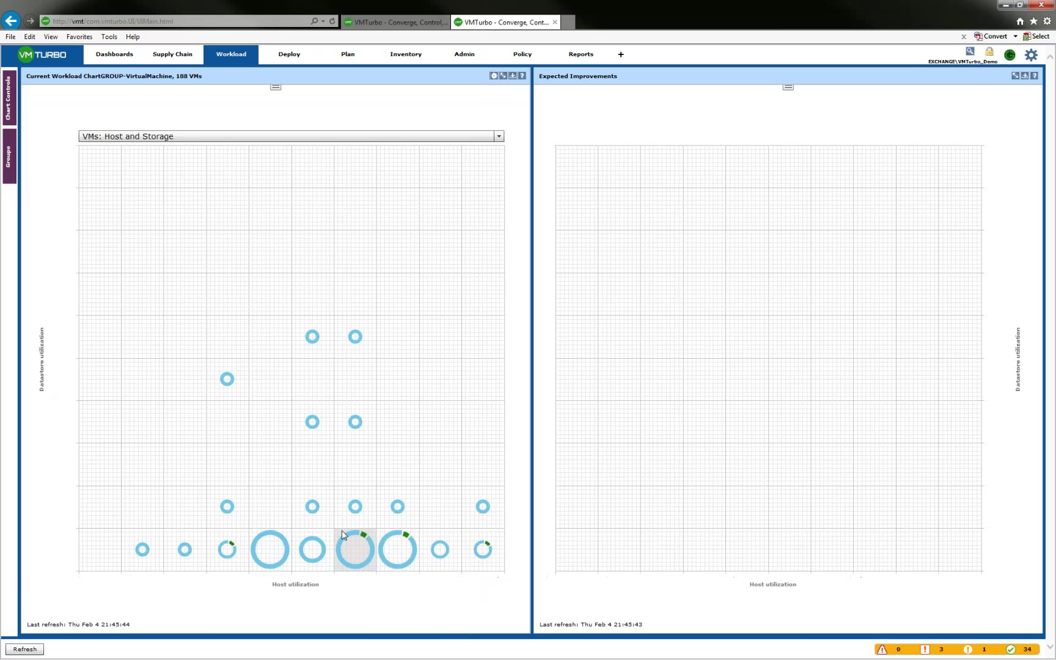
click(343, 535)
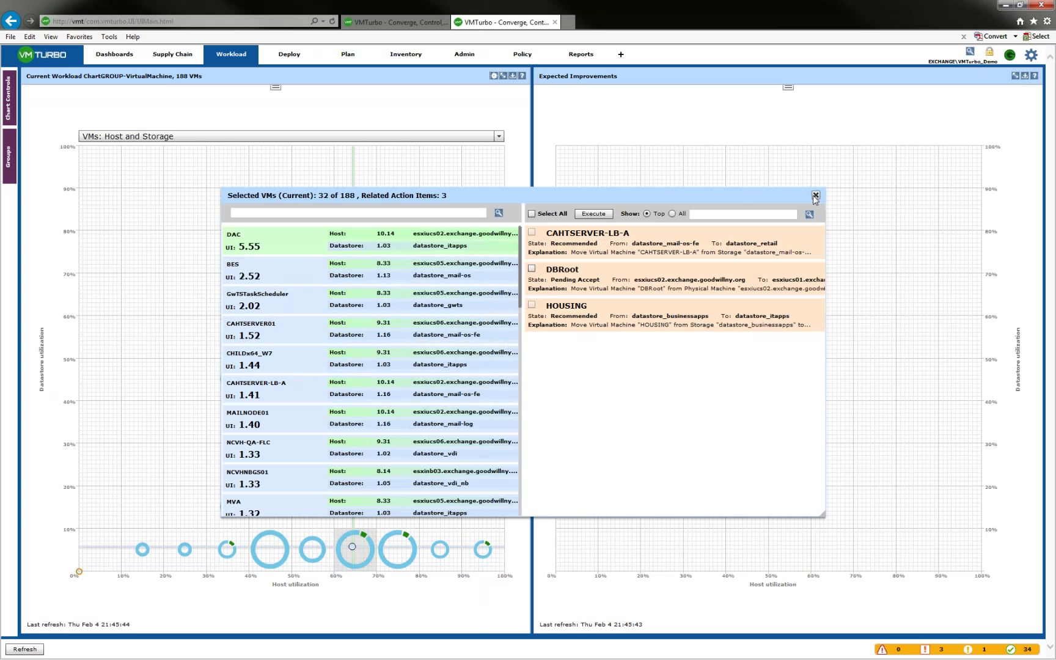
click(815, 195)
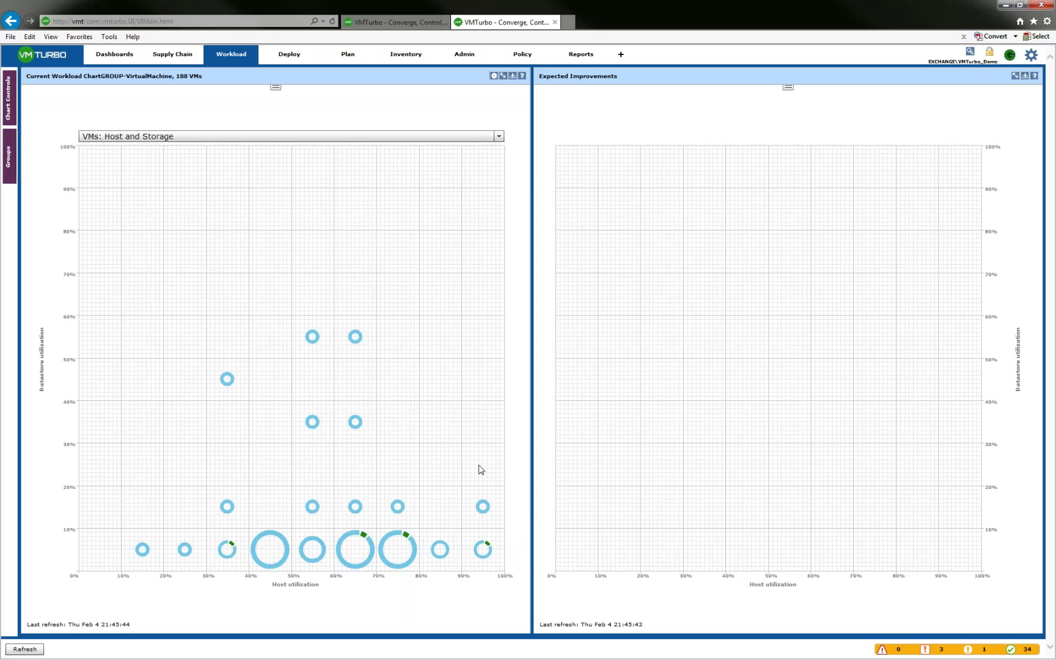
- Review the demo account's VMs at 90–100% host and under 10% datastore utilization, marking the VEEAM-VC move without executing it
click(483, 547)
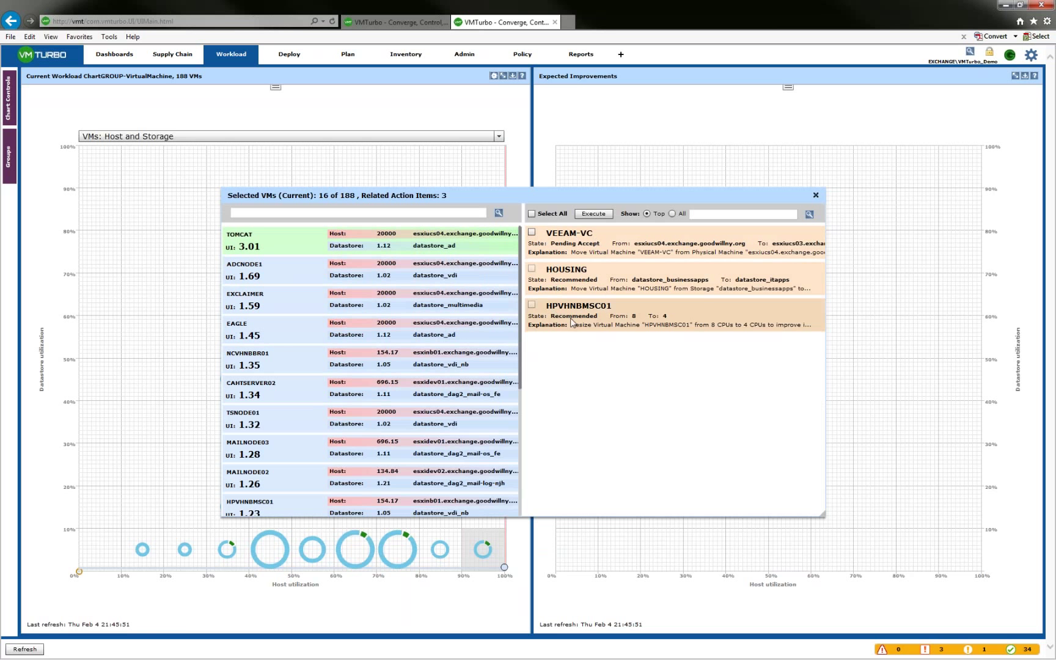
click(532, 232)
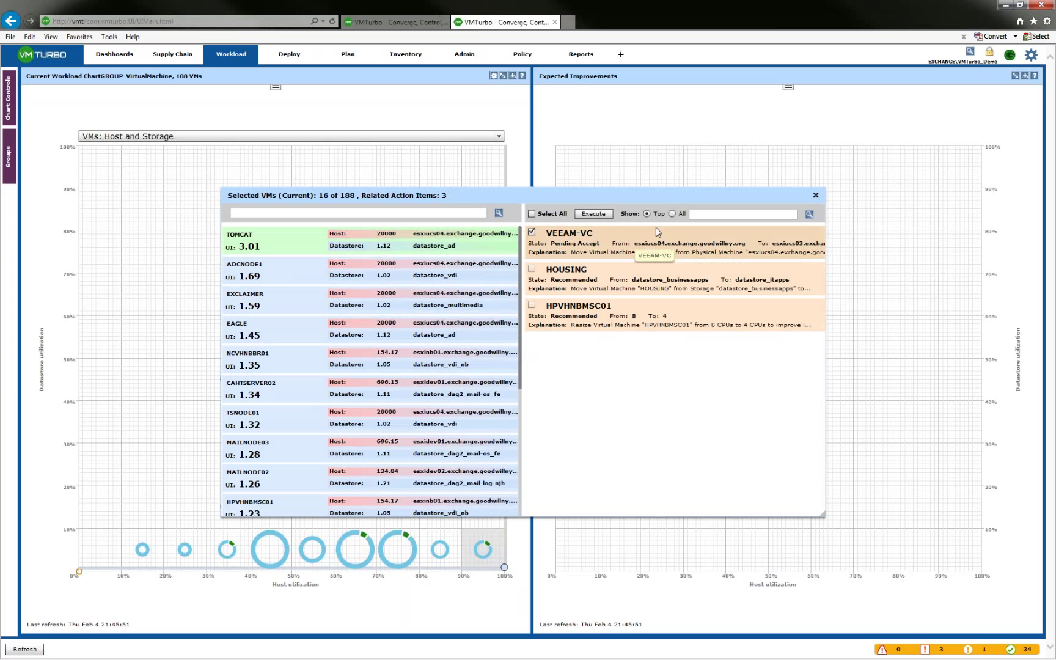
click(815, 195)
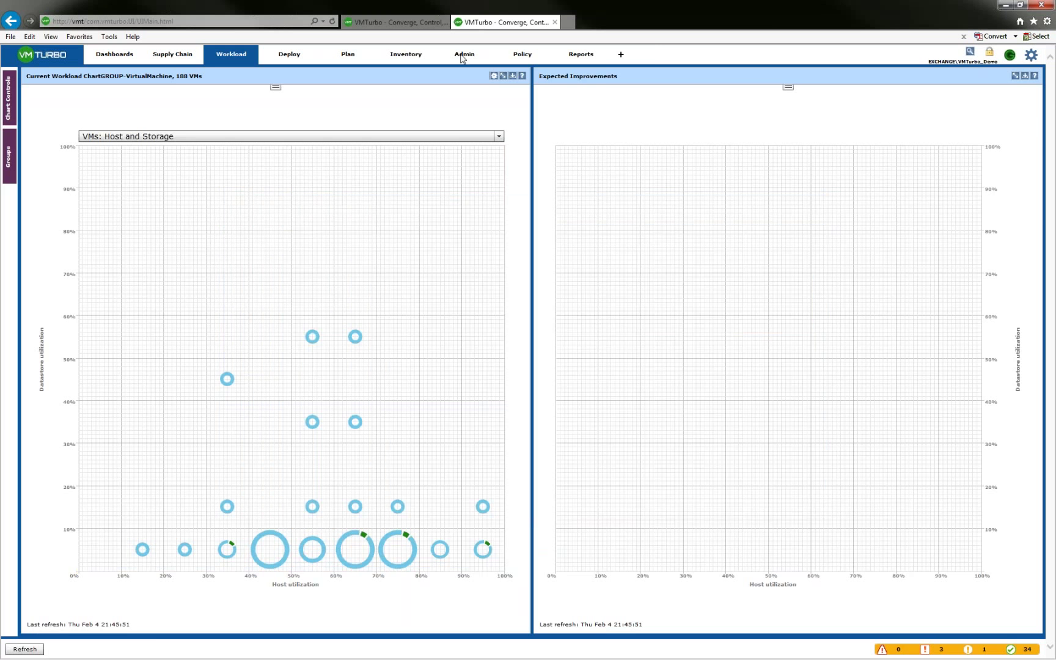
- Return to the Improve Overall Efficiency dashboard in the demo account's session
click(376, 23)
key(ctrl+Tab)
click(114, 54)
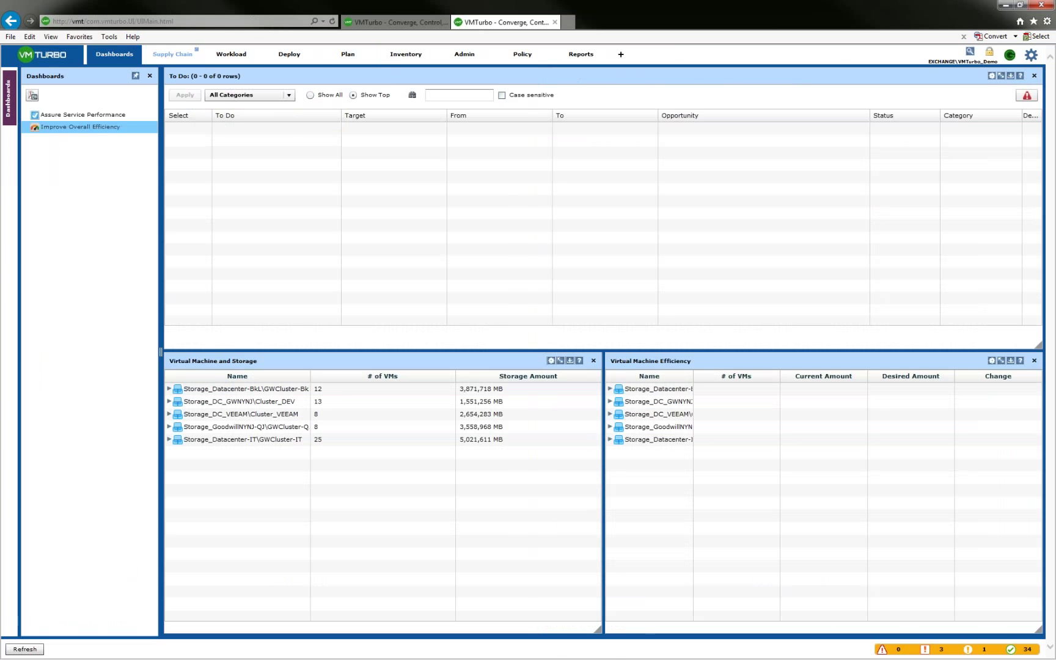
- Review the demo account's workload chart and deployment reservations, and open its plan view
click(178, 55)
click(226, 57)
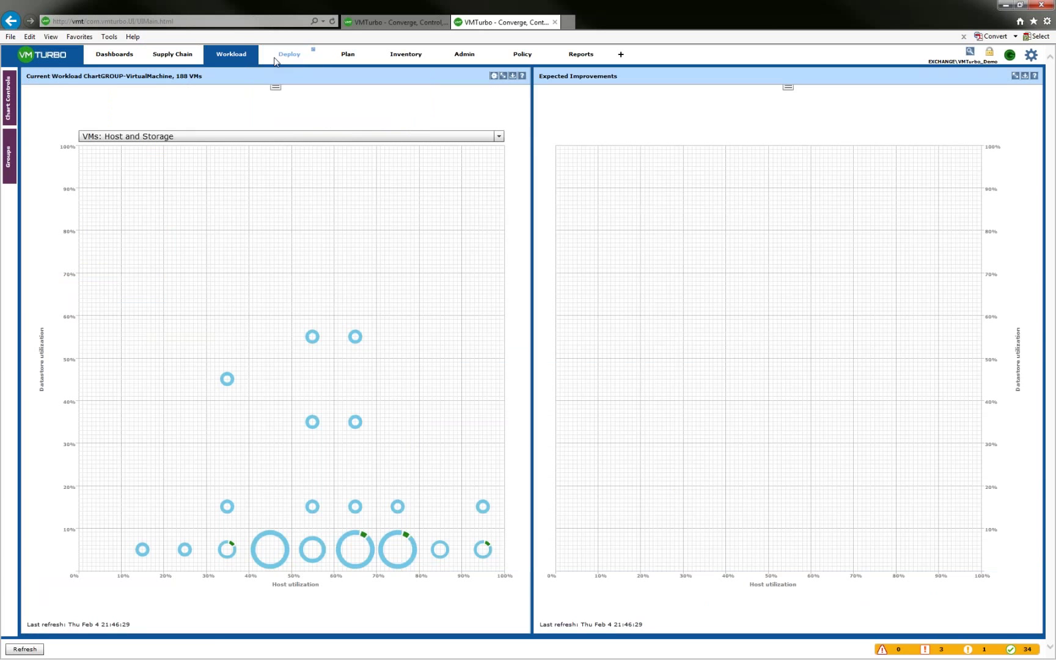
click(280, 57)
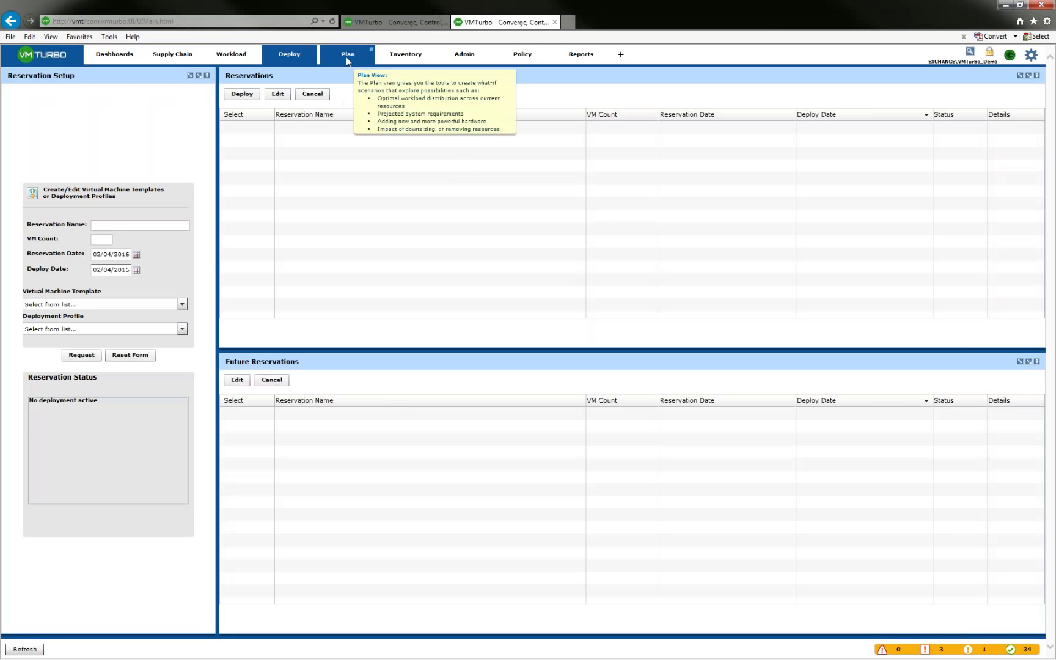
click(346, 57)
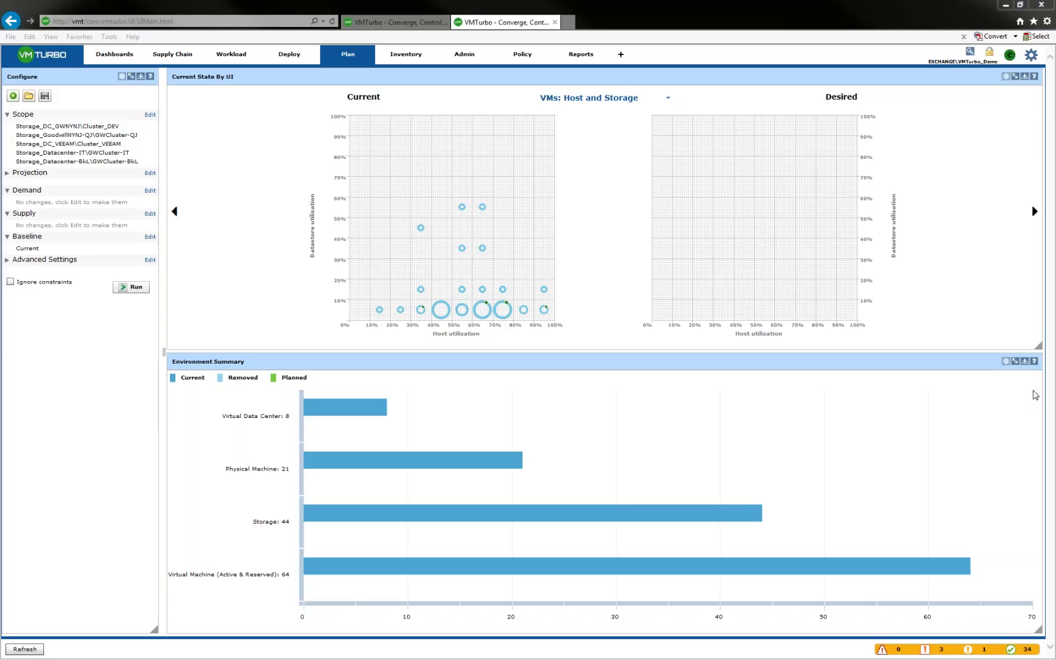
- List the Analysis policy categories in the demo account's policy editor
click(518, 61)
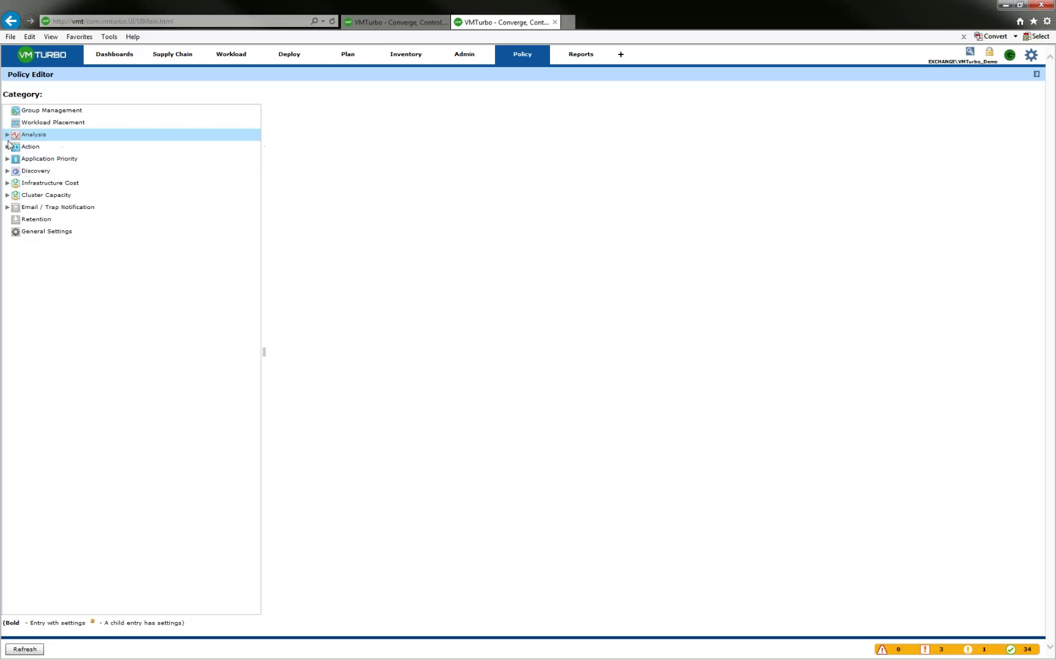
click(8, 135)
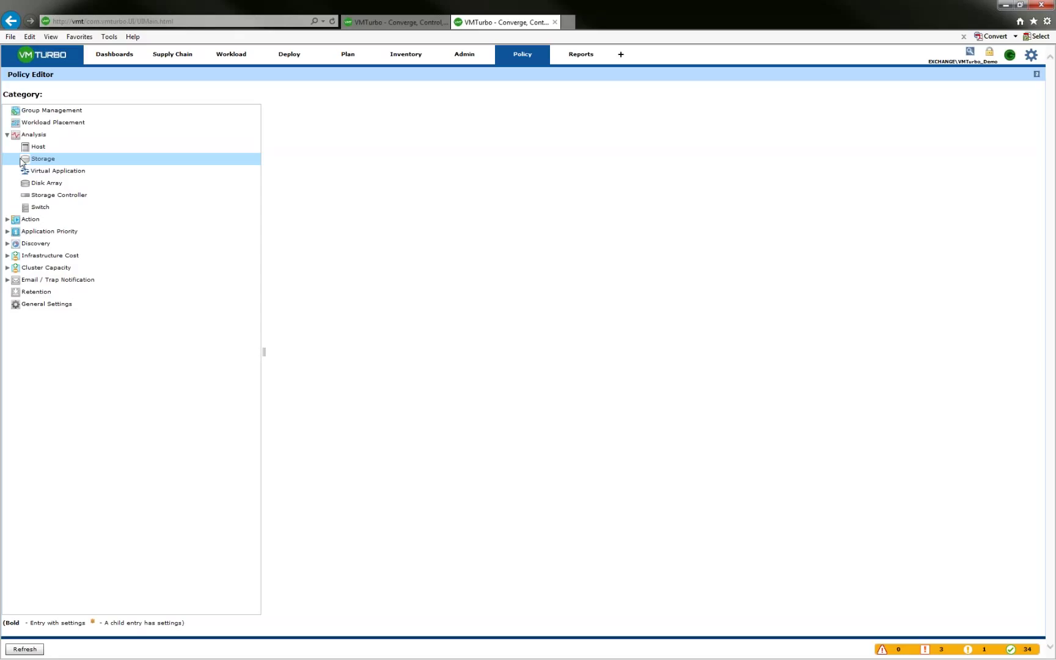
- View the baseline options of the demo account's plan and leave them without changing the baseline
click(343, 59)
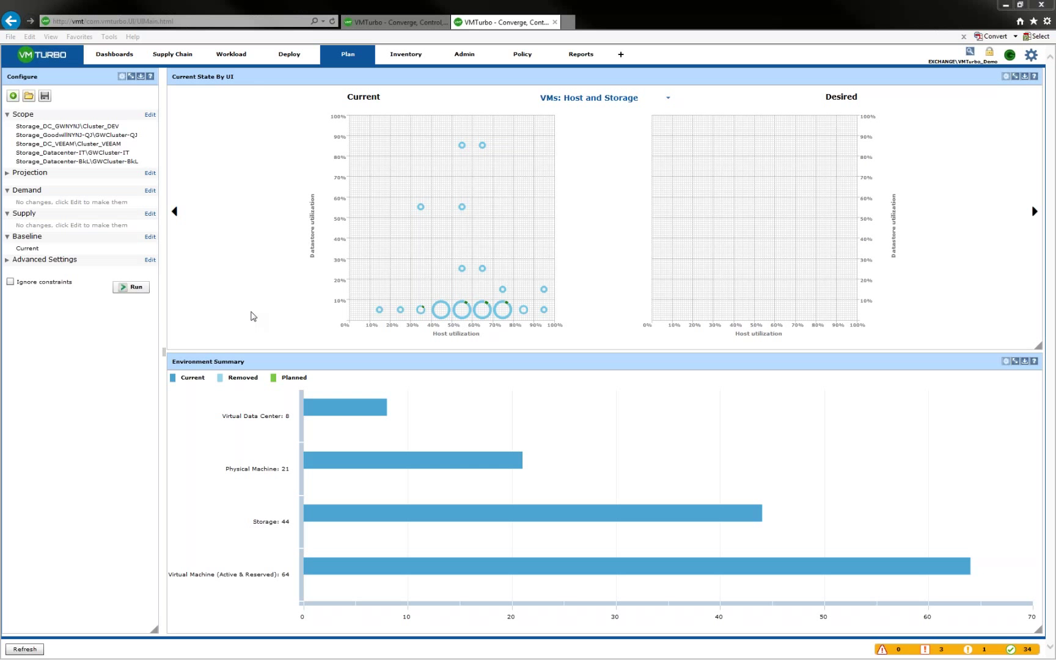
click(149, 238)
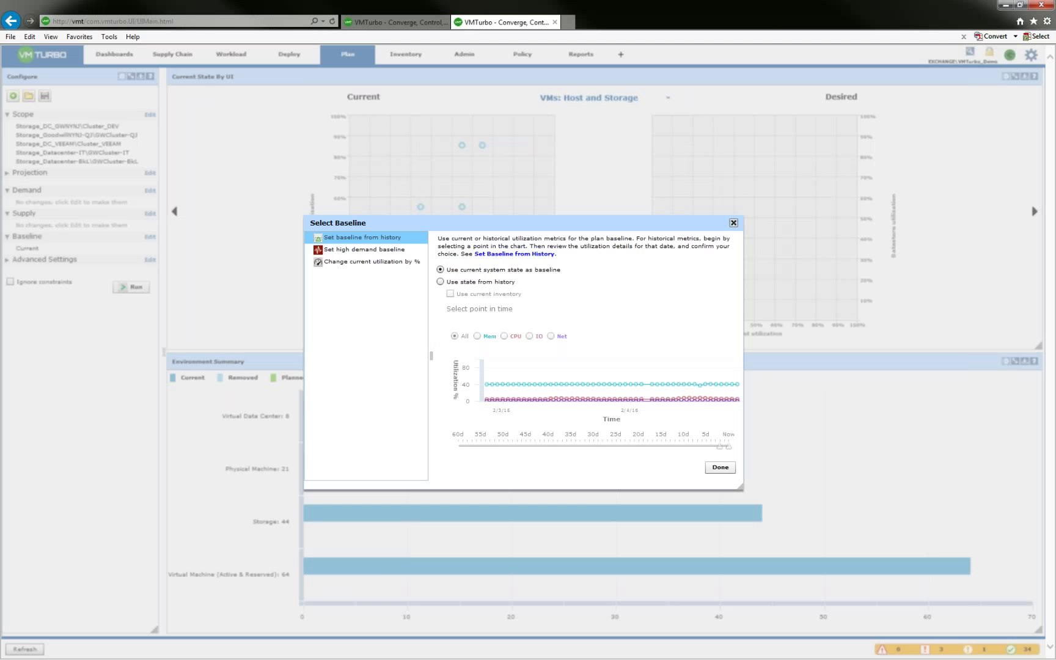
click(733, 223)
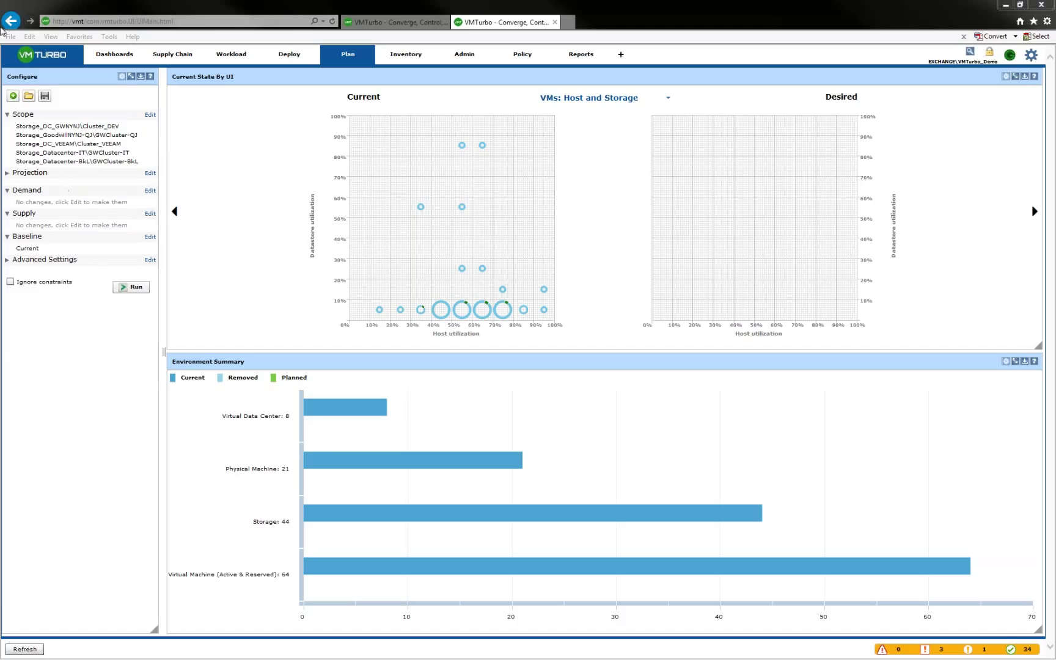
click(149, 243)
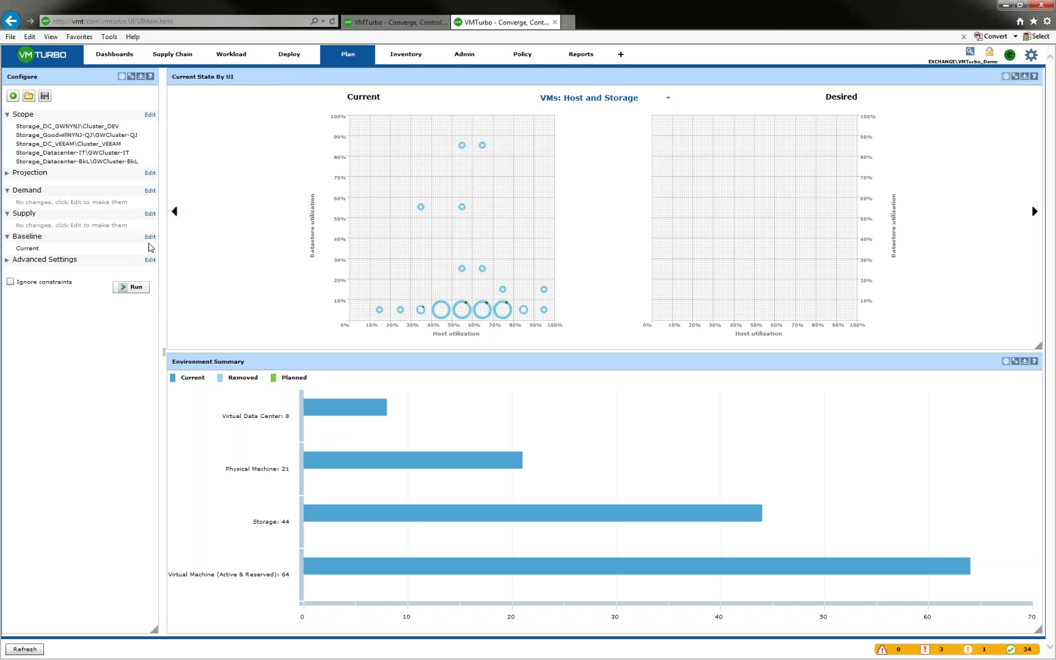
click(150, 238)
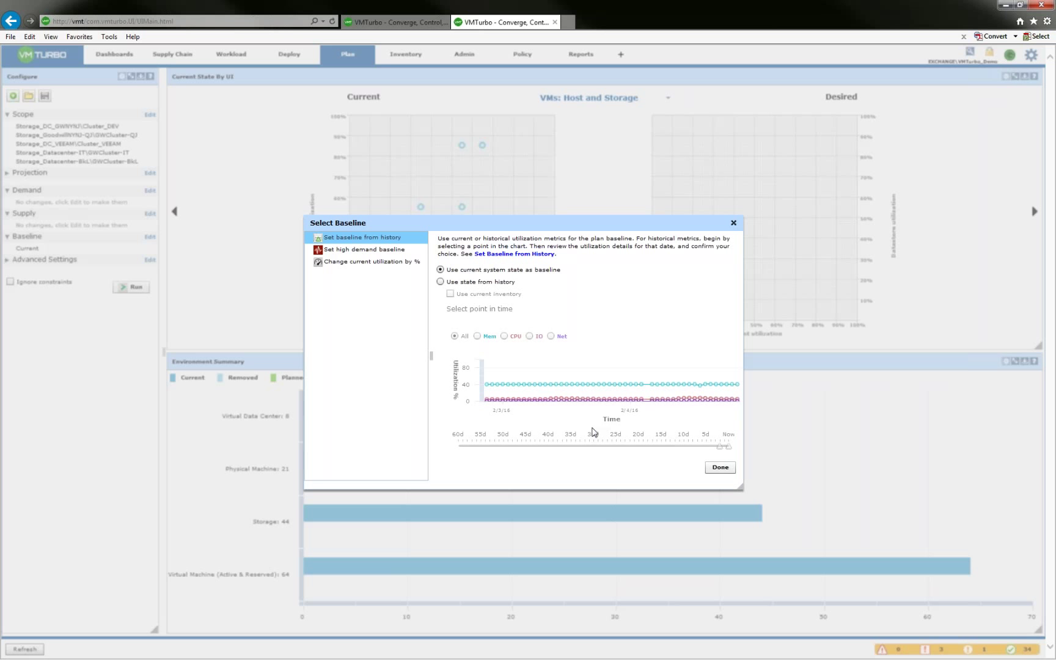
click(733, 223)
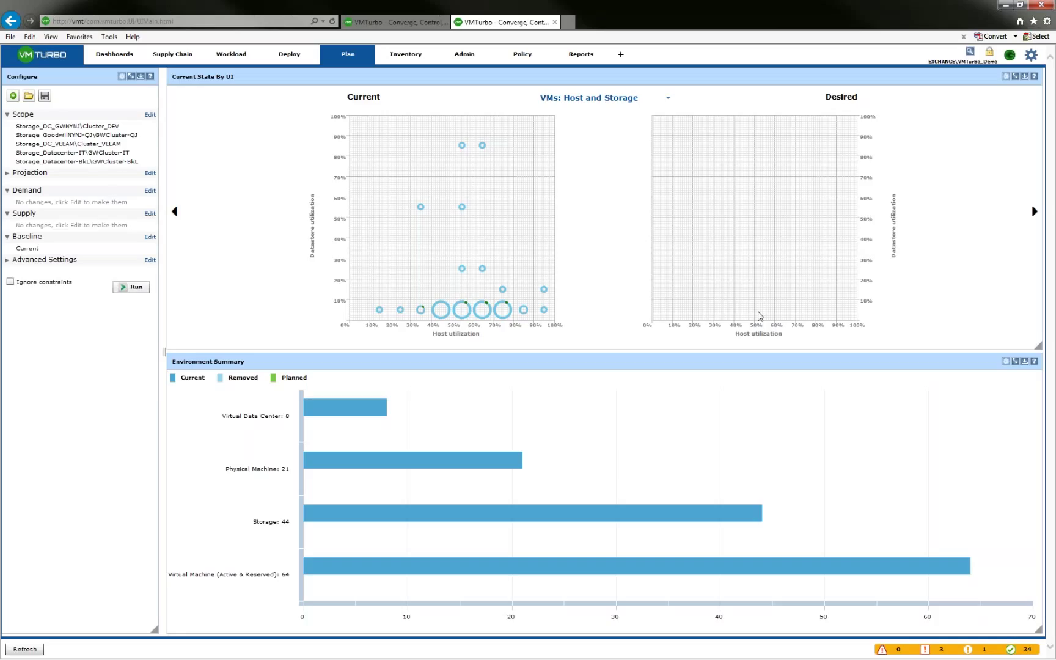
- Try to open another plan in the demo account, cancel it, and view the administrator's DR NYGT to BkE plan
click(29, 96)
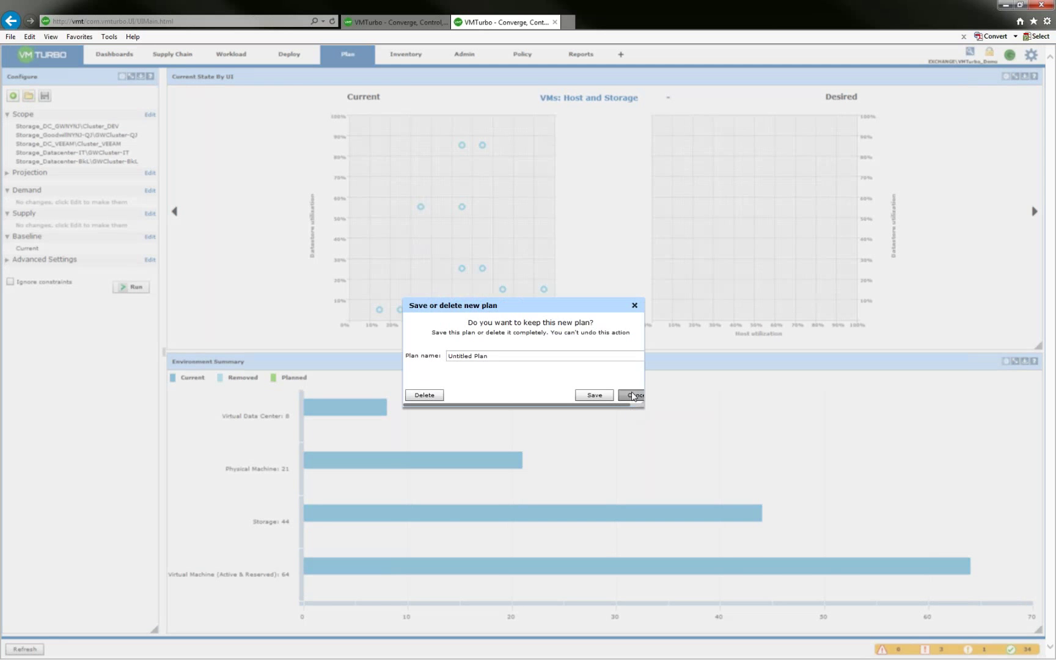
click(632, 395)
click(396, 22)
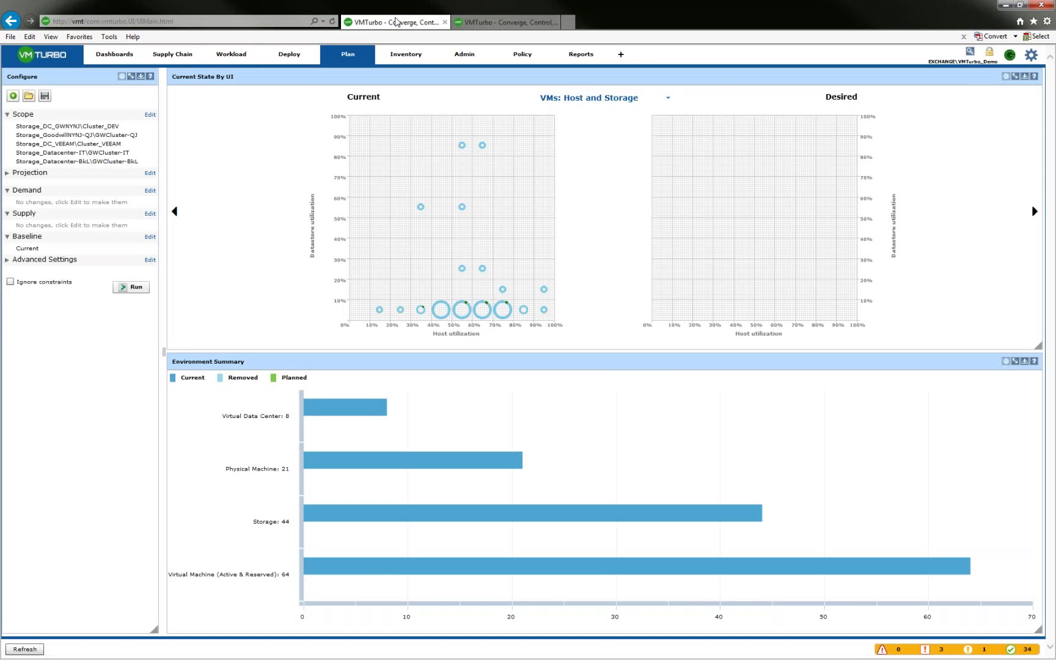
click(332, 56)
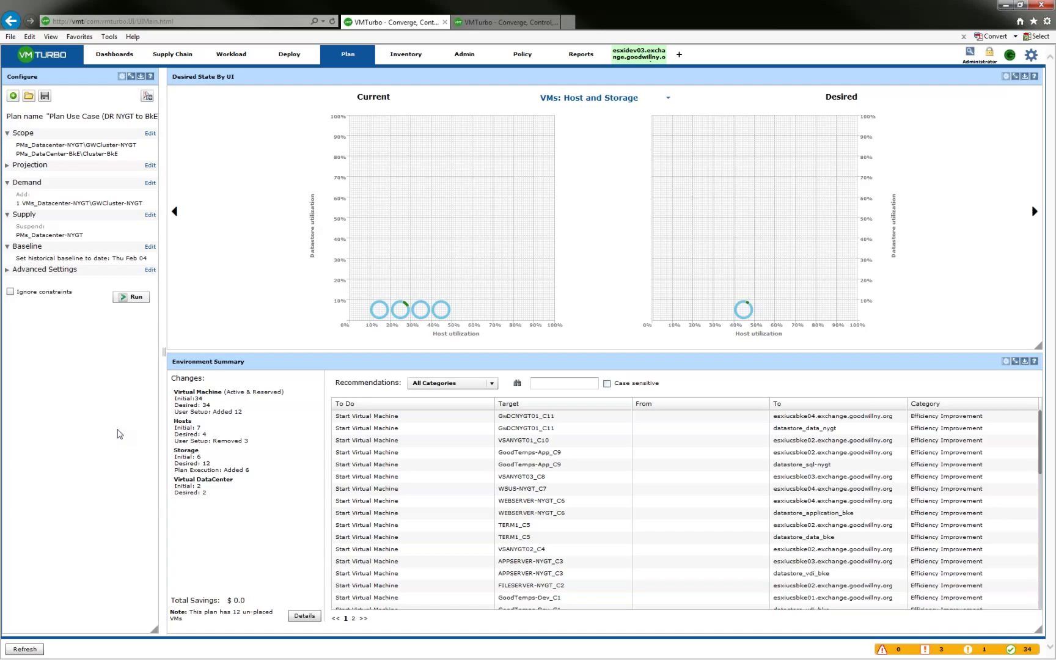
- Examine the plan's virtual machine, host and storage changes together with its current and desired utilization charts
click(238, 413)
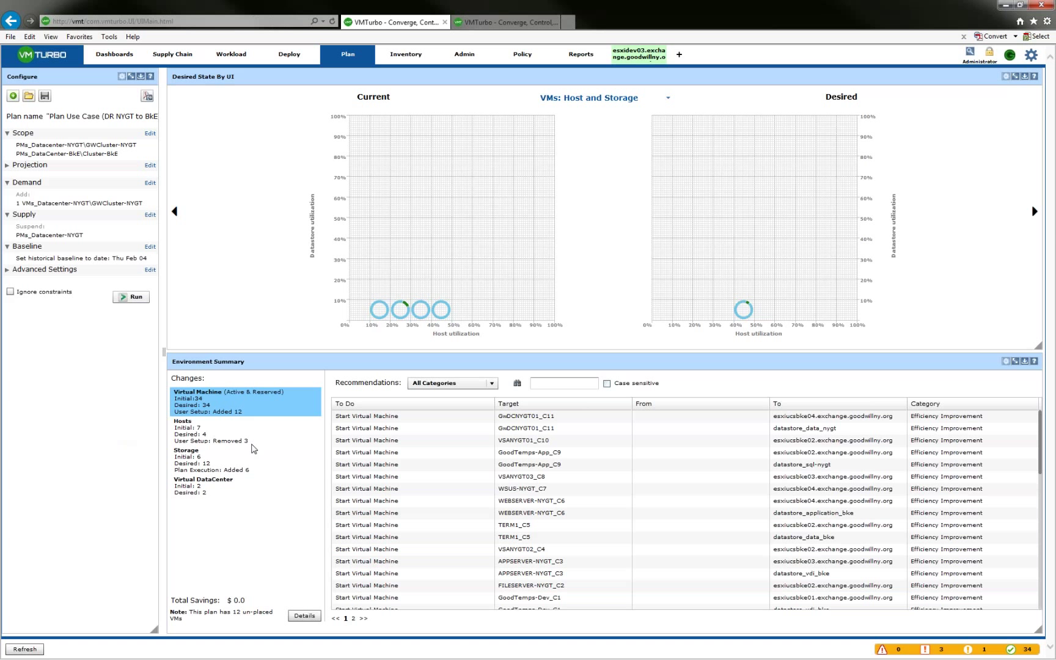
click(243, 442)
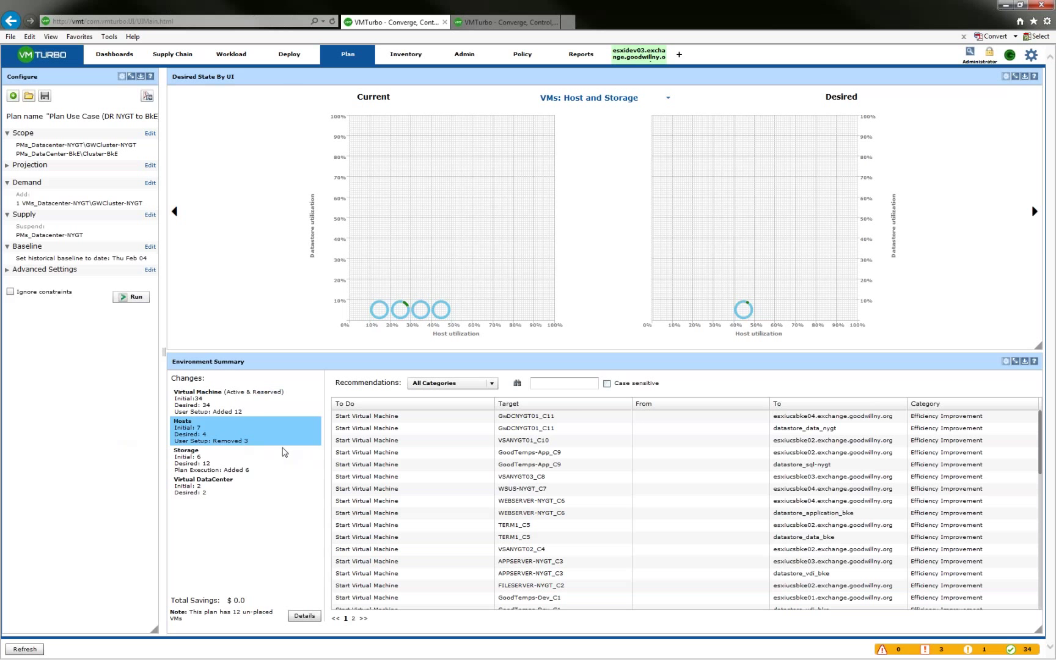
click(235, 466)
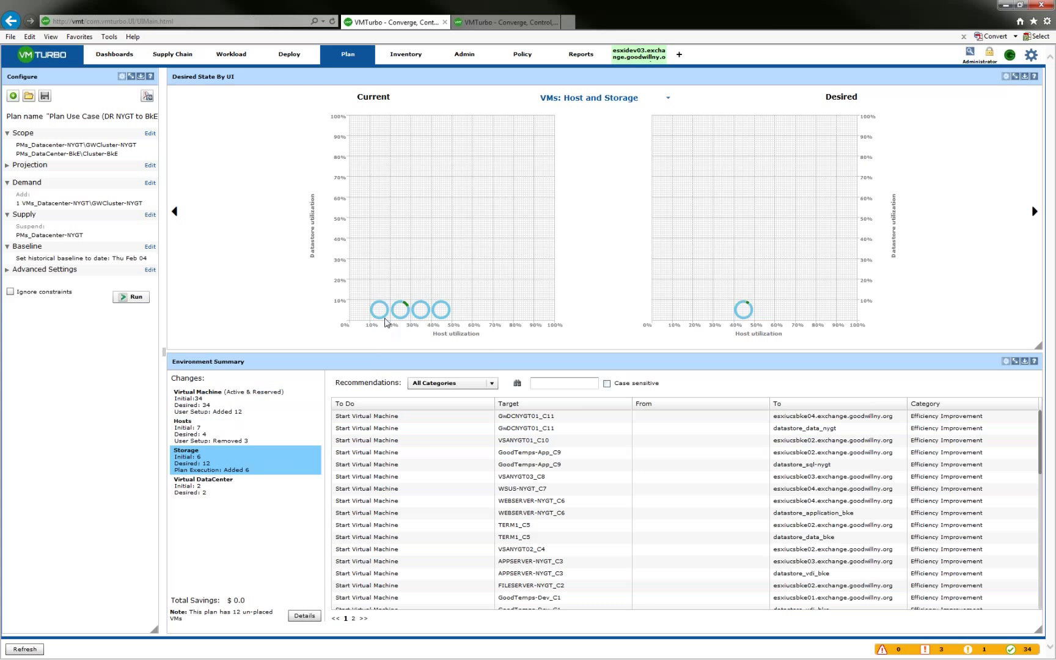
mouse_move(417, 318)
mouse_move(738, 309)
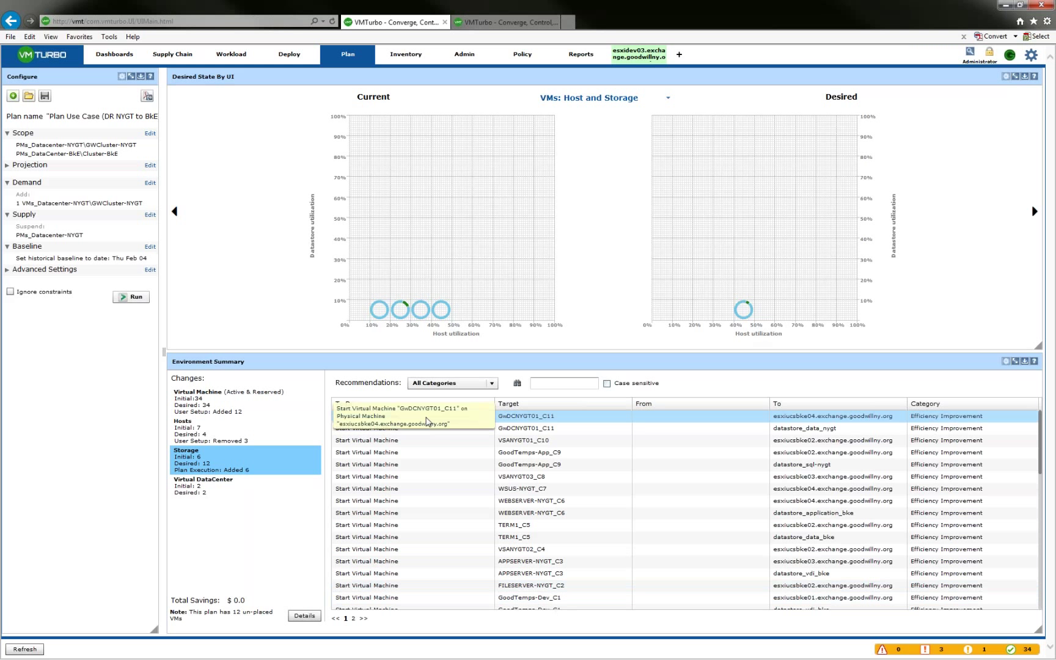
- Review the plan's Start Virtual Machine recommendations, including the one placing WEBSERVER-NYGT_C6 on datastore_application_bke
scroll(876, 483, down, 1)
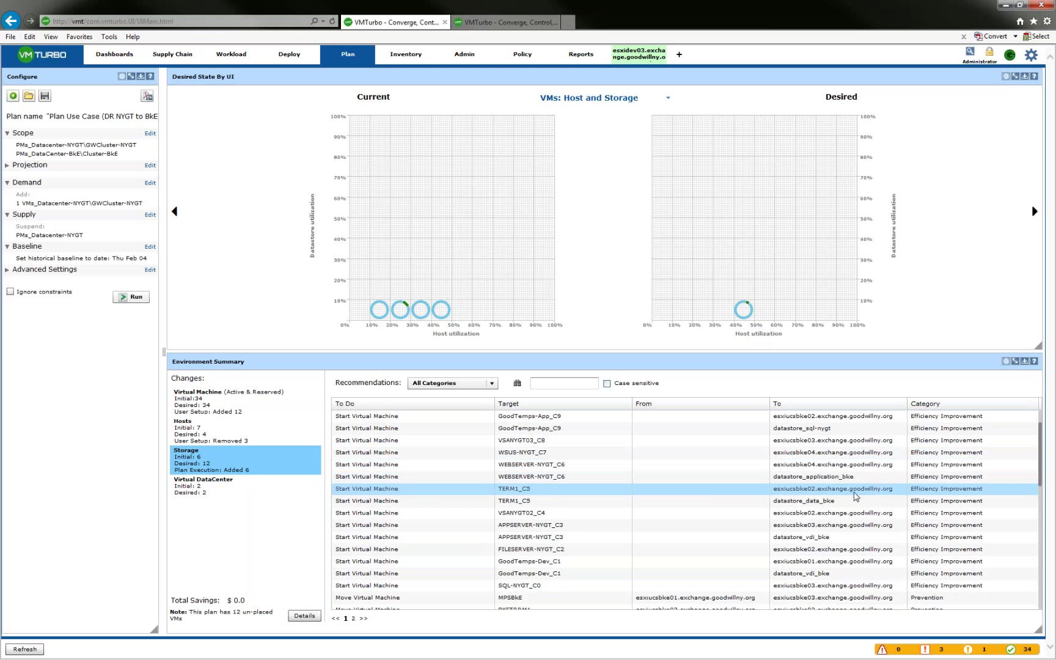
click(819, 482)
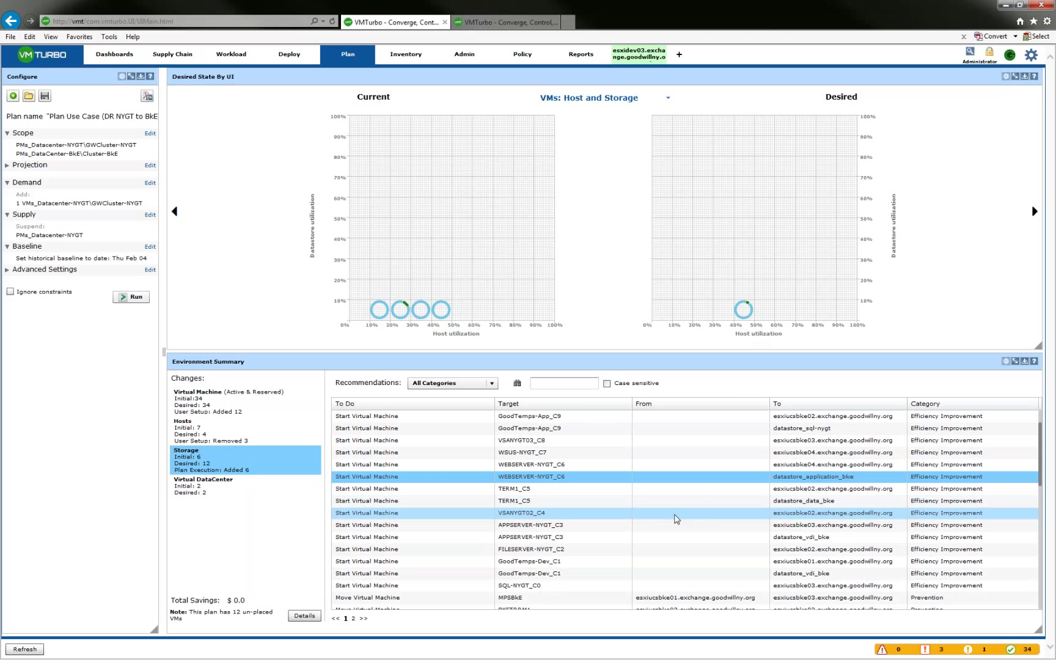
scroll(624, 520, up, 1)
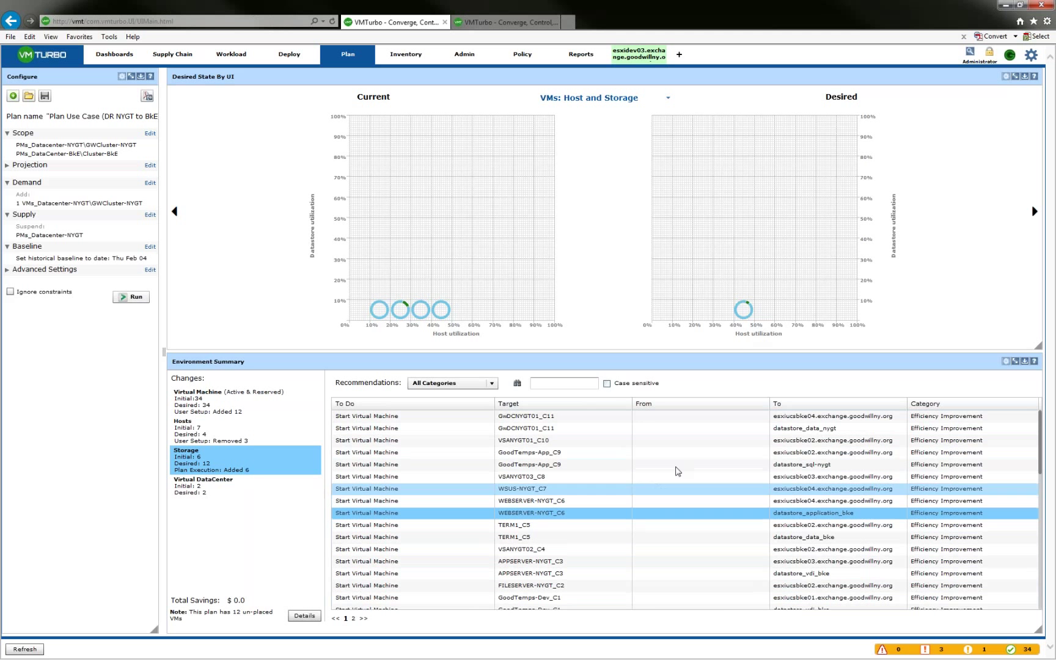
click(567, 384)
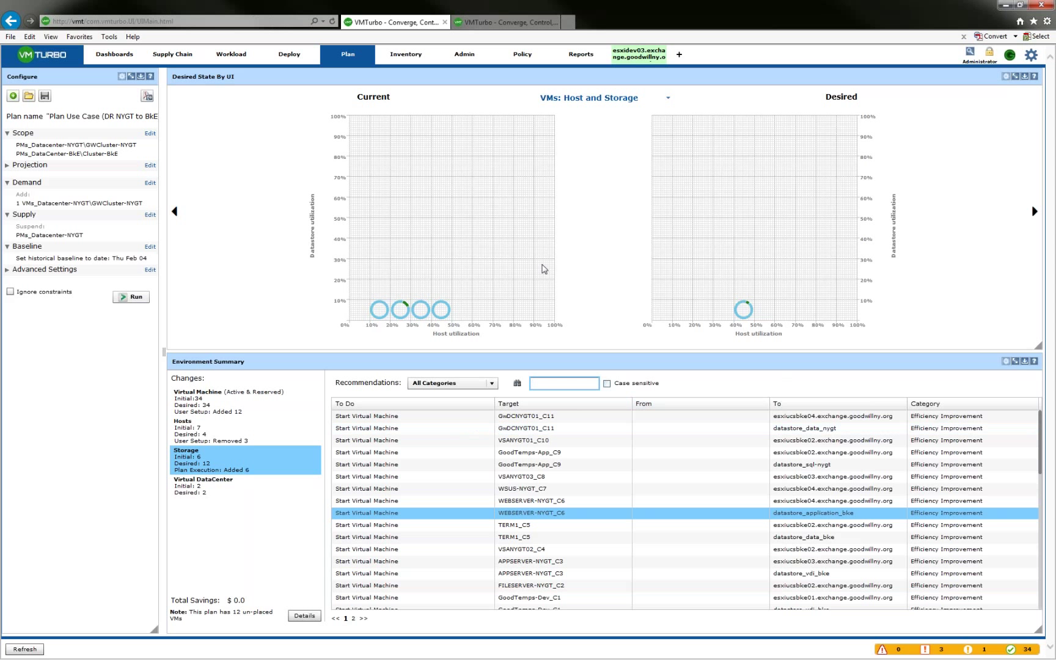
- In the demo account's inventory, view datastore_dag2_mail-db under Storage_DC_GWNYNJ\Cluster_DEV and collapse that group
click(487, 28)
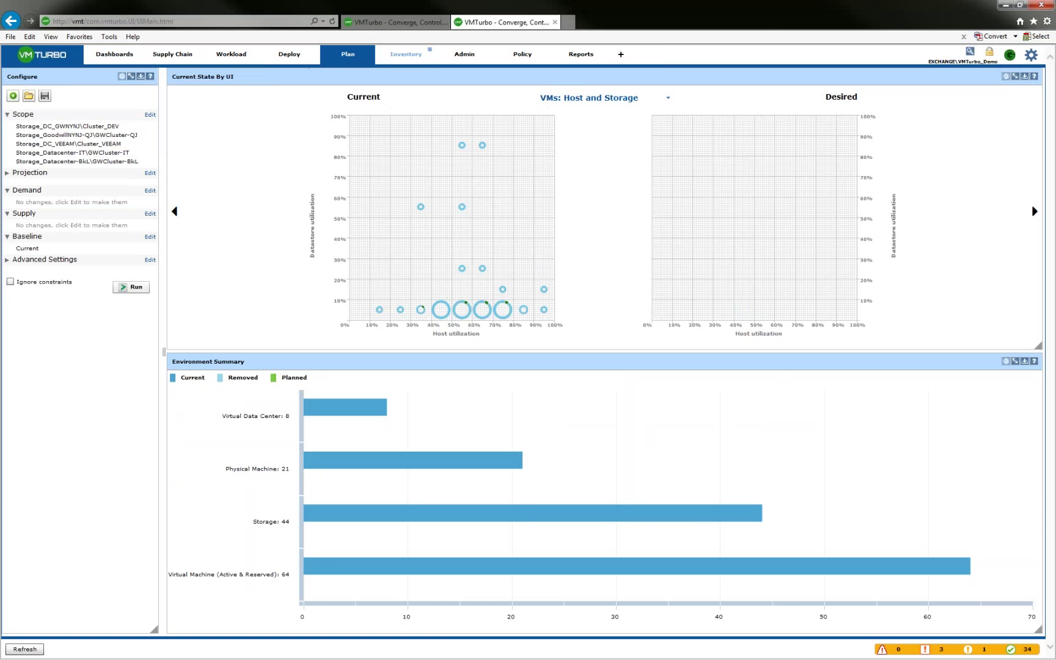
click(406, 54)
click(26, 115)
click(94, 128)
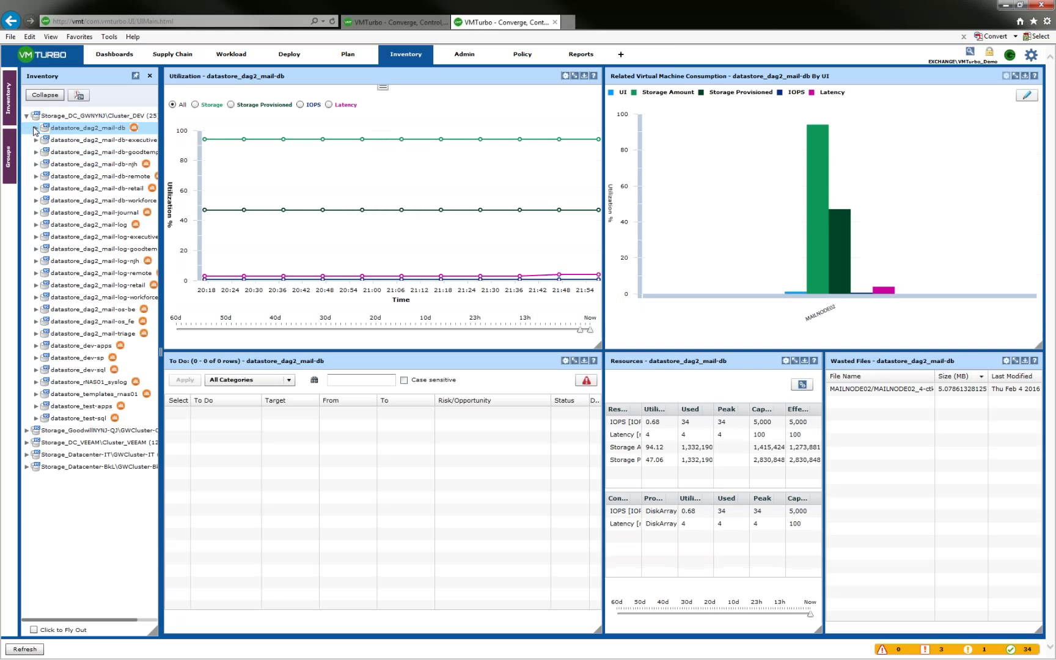
click(26, 115)
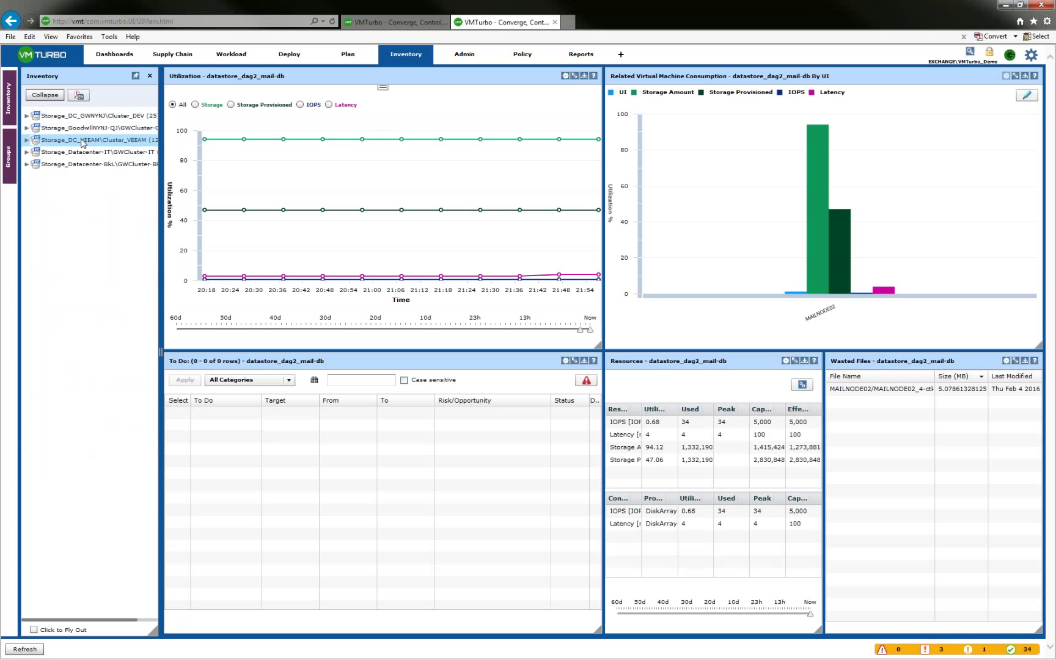
- View the VeeamBackup_VEEAM-PROD datastore under Storage_DC_VEEAM\Cluster_VEEAM in the demo account's inventory
click(132, 164)
double_click(71, 142)
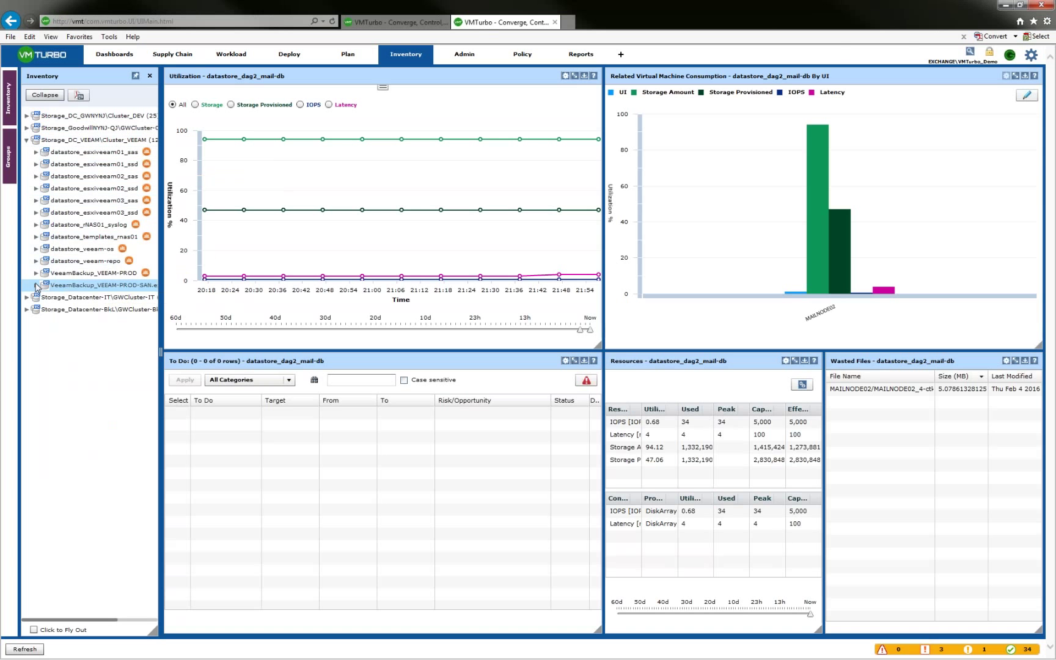
click(80, 270)
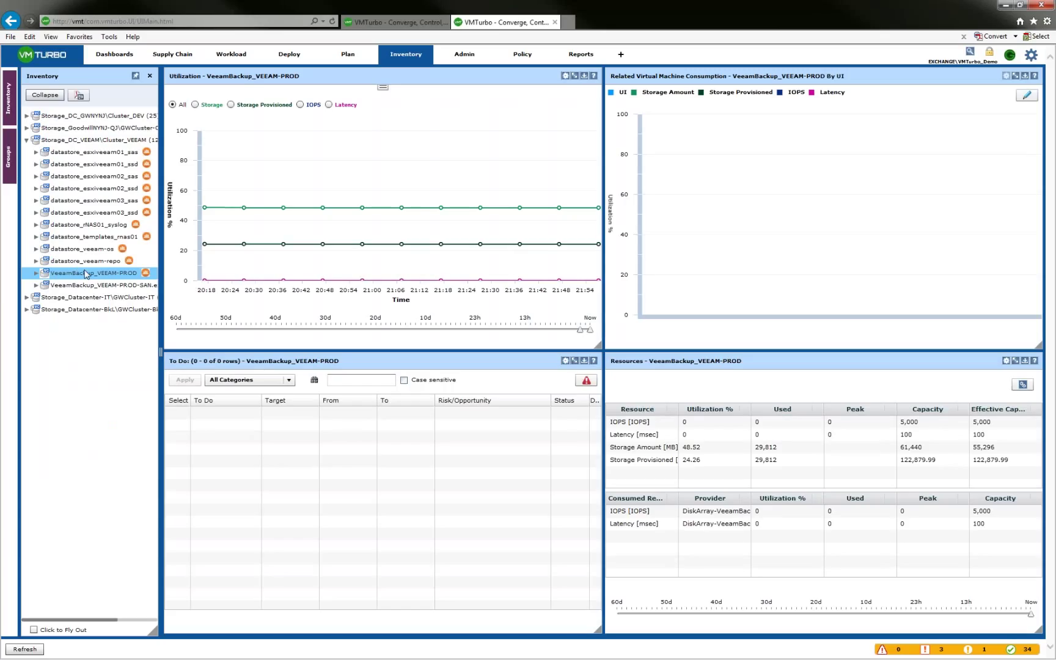
- Check the demo account's supply chain and return to the esxidev03 host view in the administrator's session
click(172, 53)
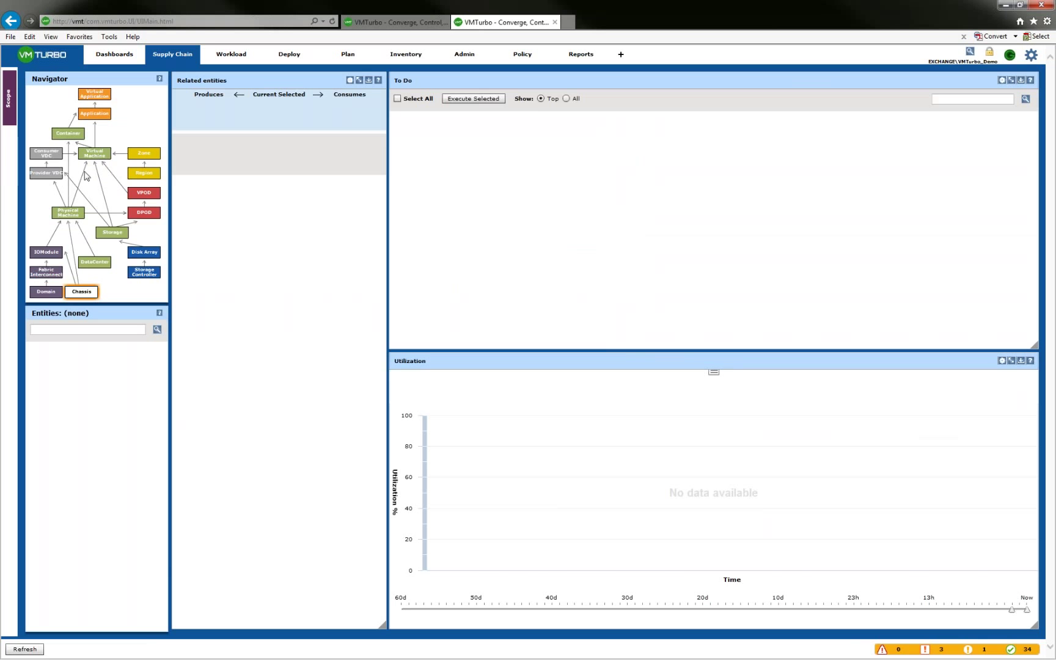
click(385, 24)
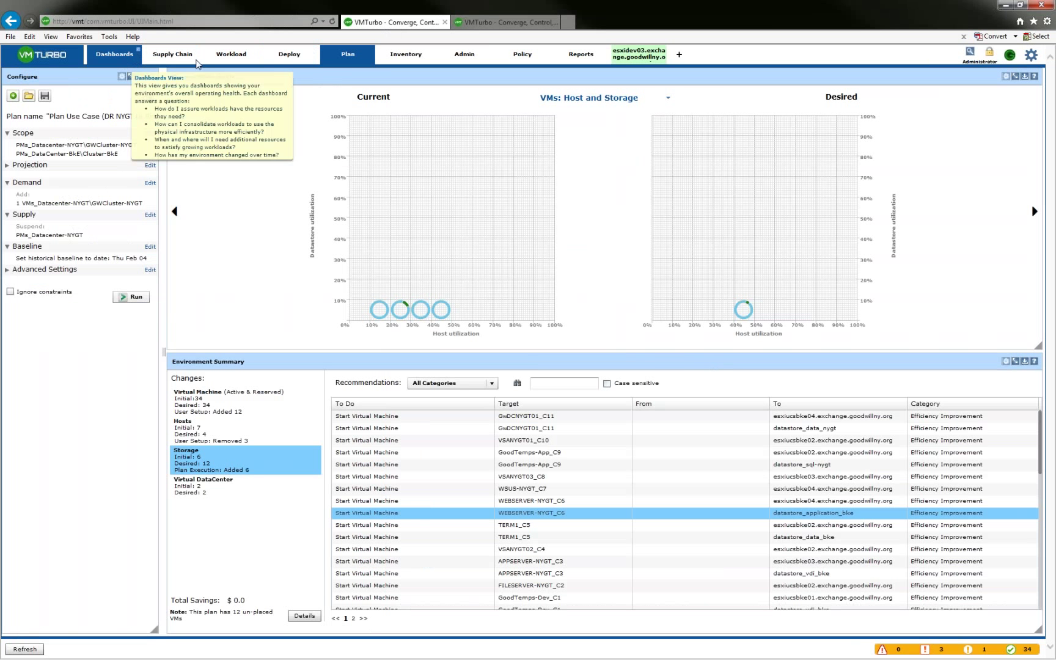
click(638, 55)
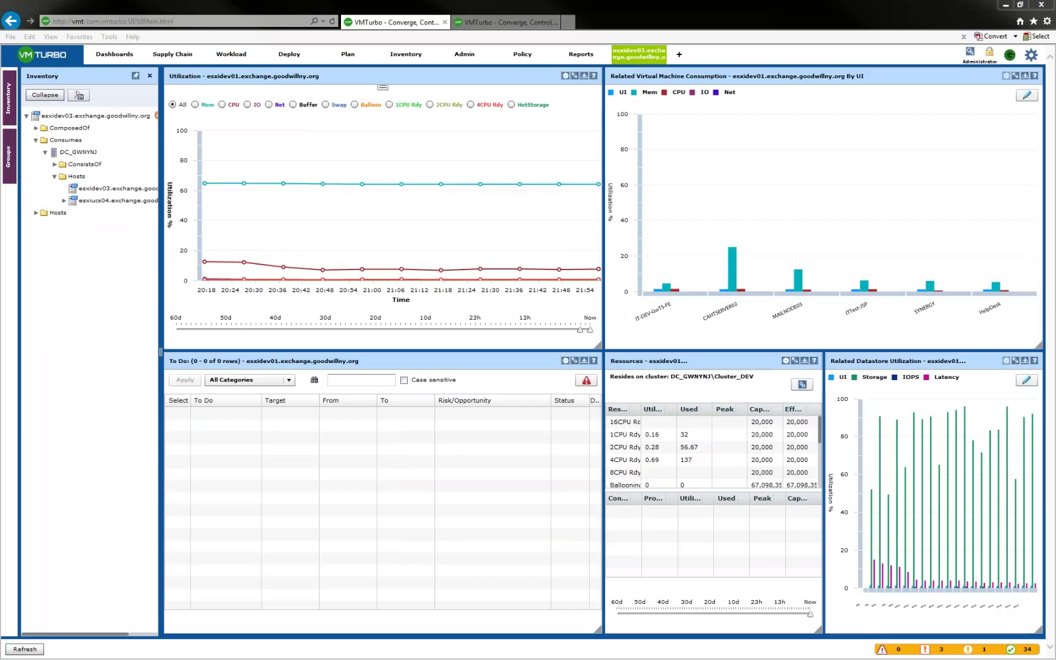
- Review the administrator's Custom Dashboard B2W and the CUSTOM Dashboard IT DC AUTOMATED LOGS
click(111, 54)
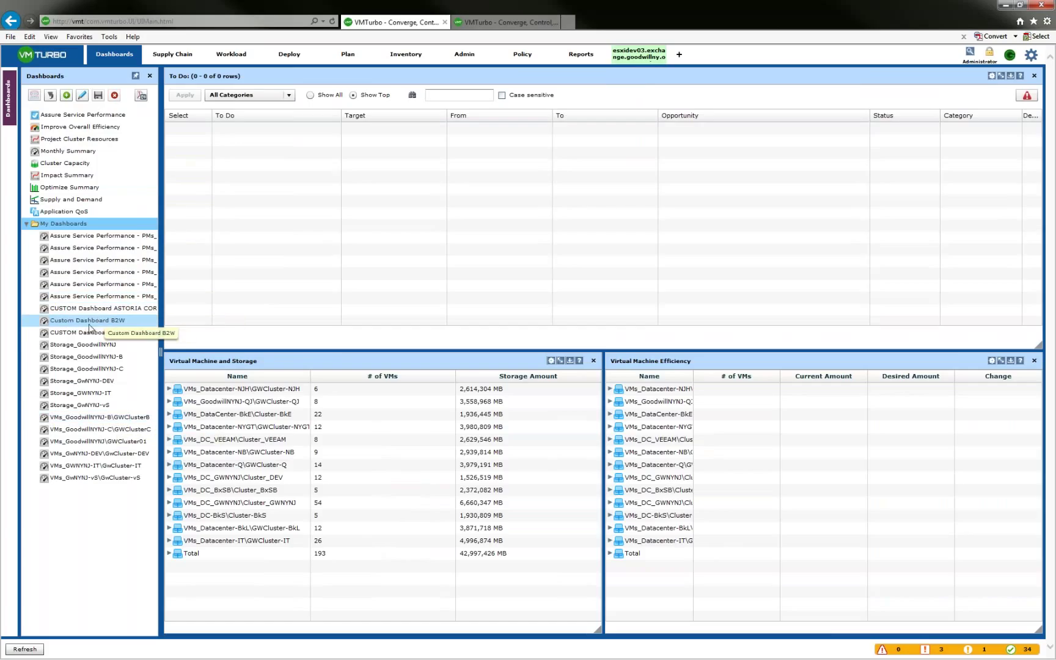
click(112, 322)
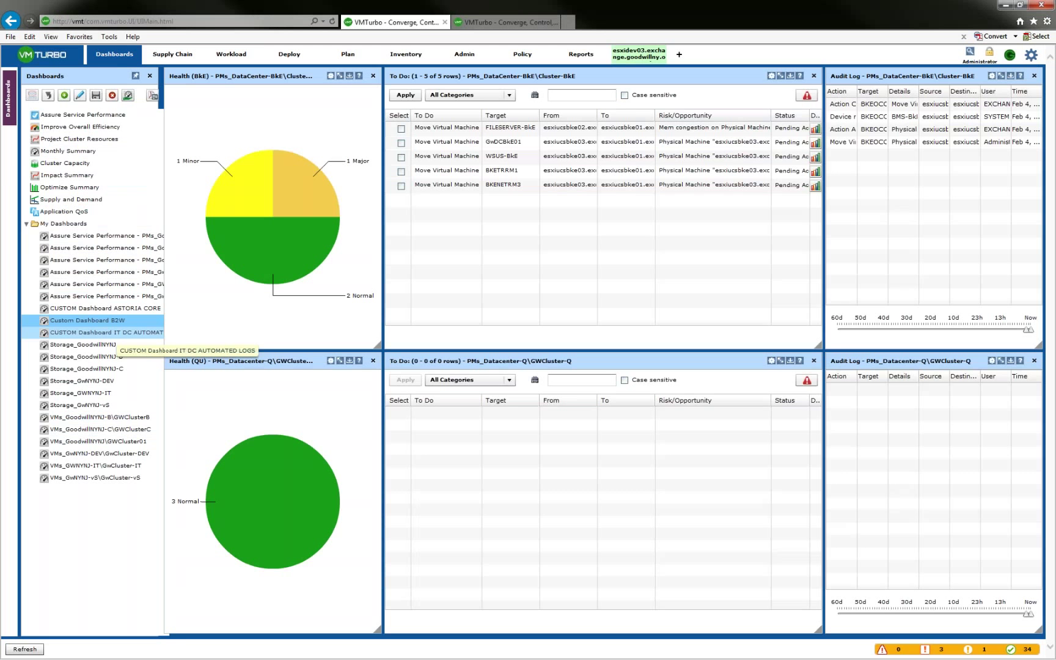
click(116, 334)
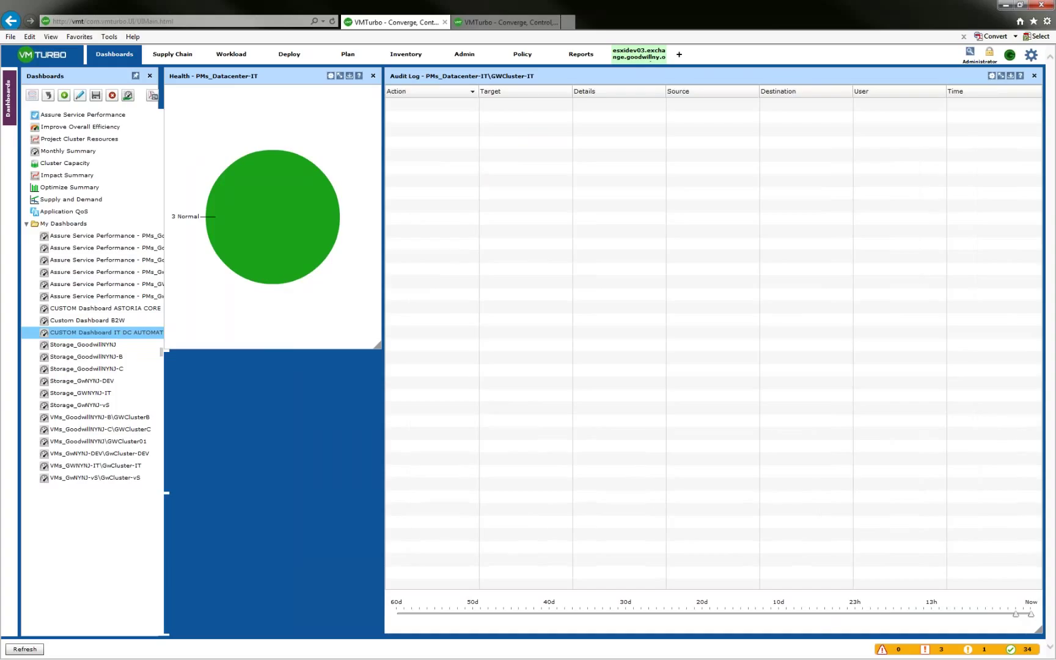
- Collapse the administrator's custom dashboards and open the Cluster Capacity dashboard
click(26, 224)
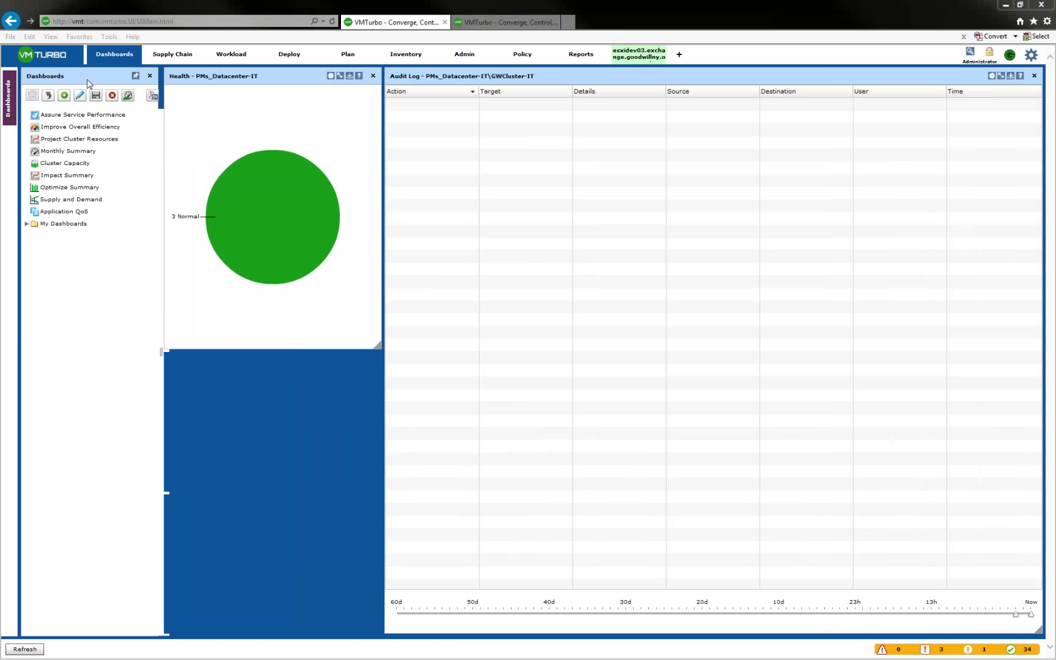
click(84, 163)
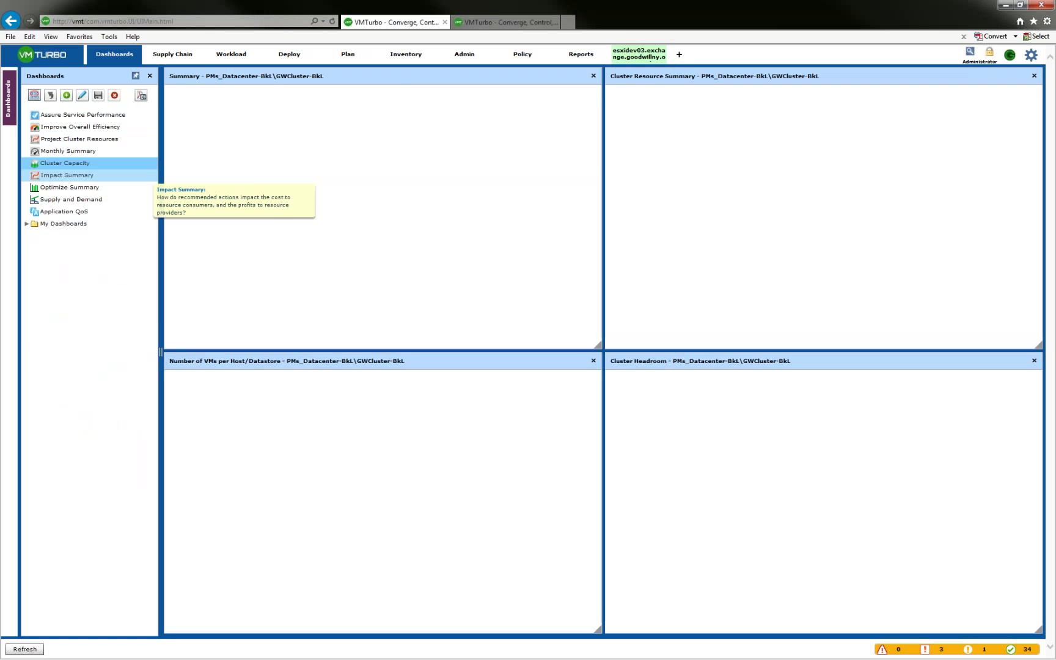
- Compare the capacity and headroom of Cluster_VEEAM, GWCluster-Q, Cluster_GWNYNJ and GWCluster-NYGT in the administrator's session with the demo account's dashboard
key(ctrl+Tab)
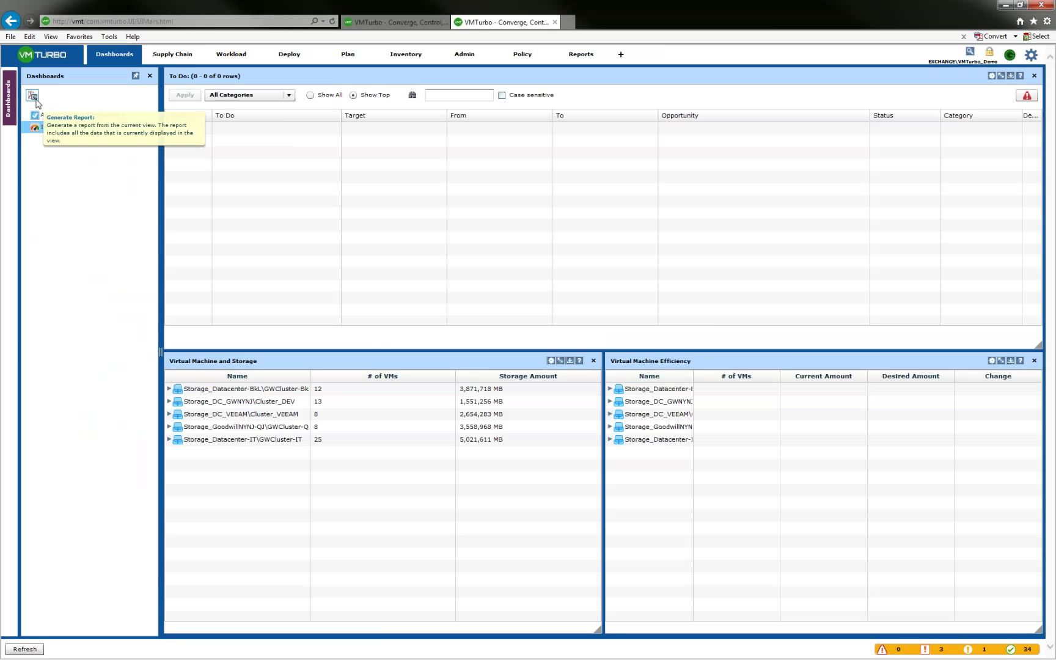
click(391, 26)
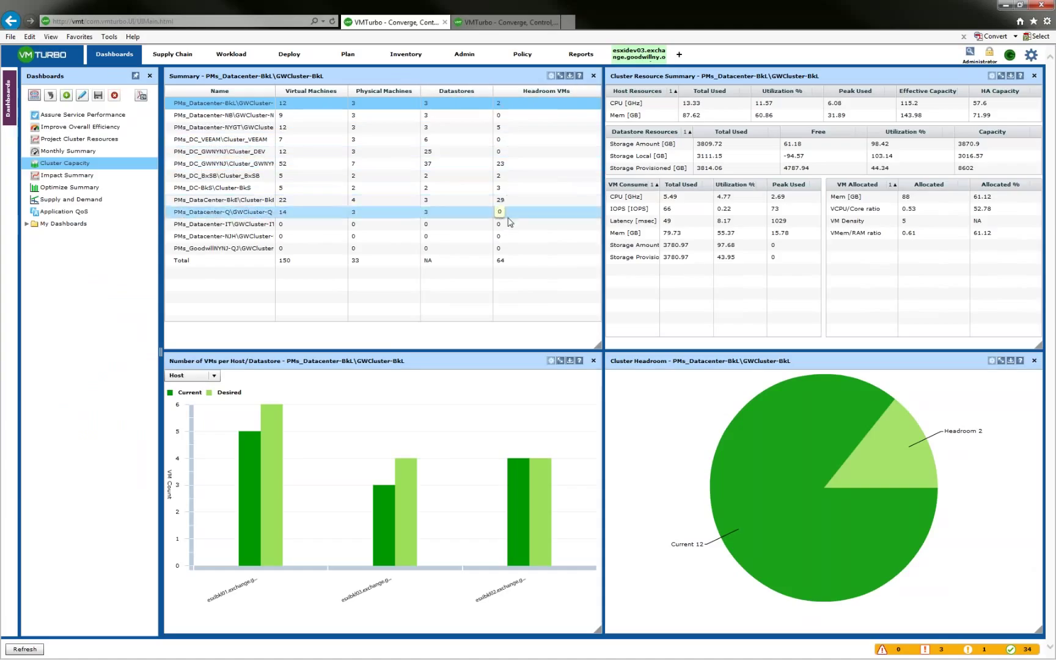
click(502, 140)
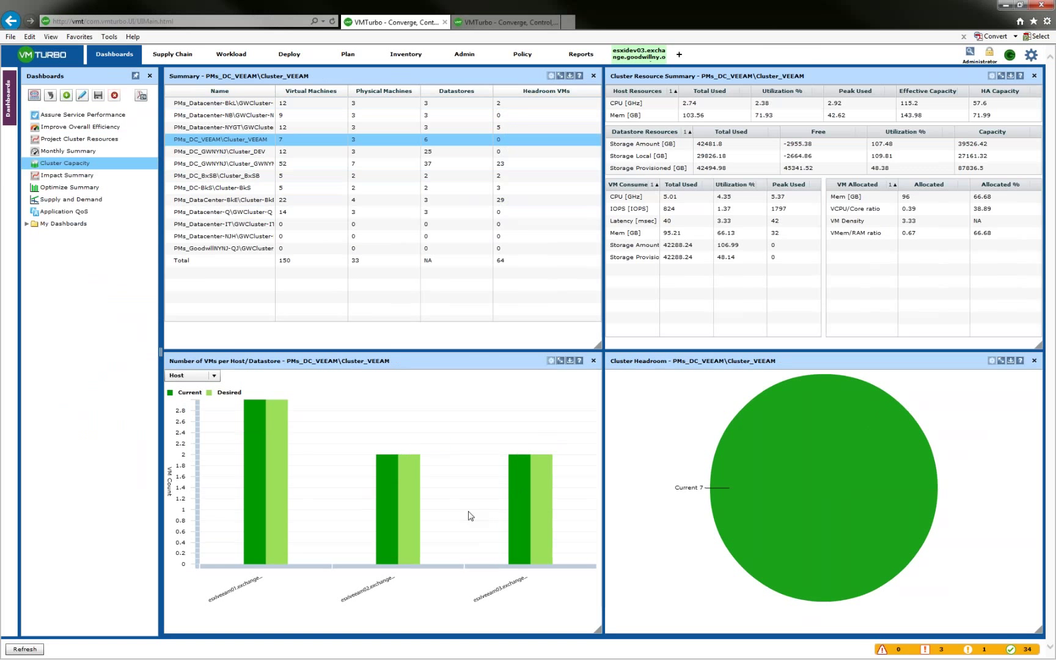
click(520, 214)
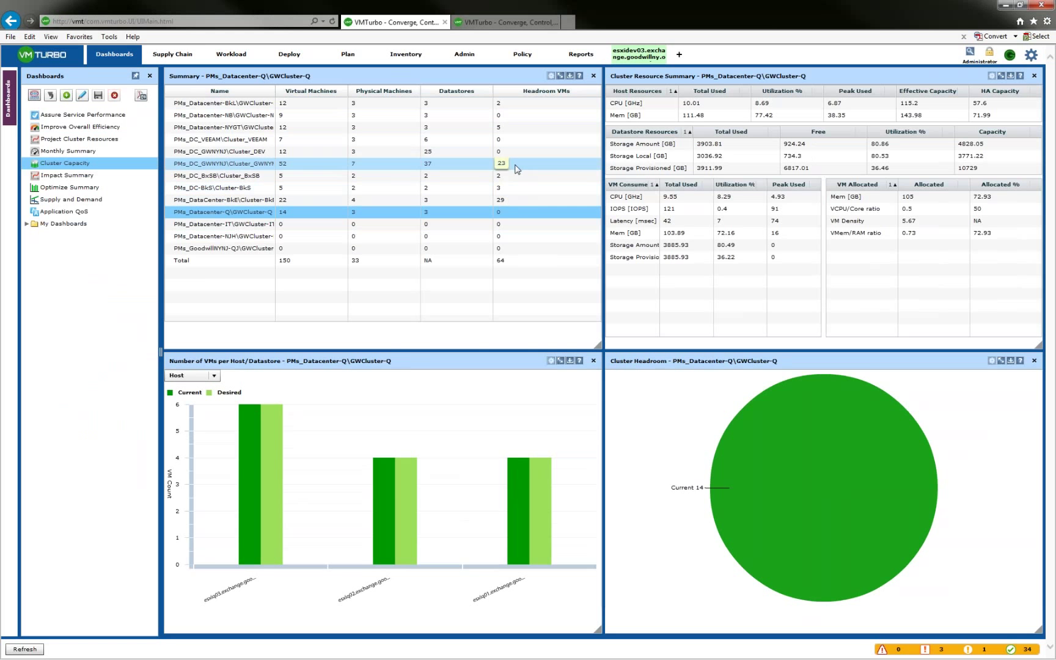
click(517, 164)
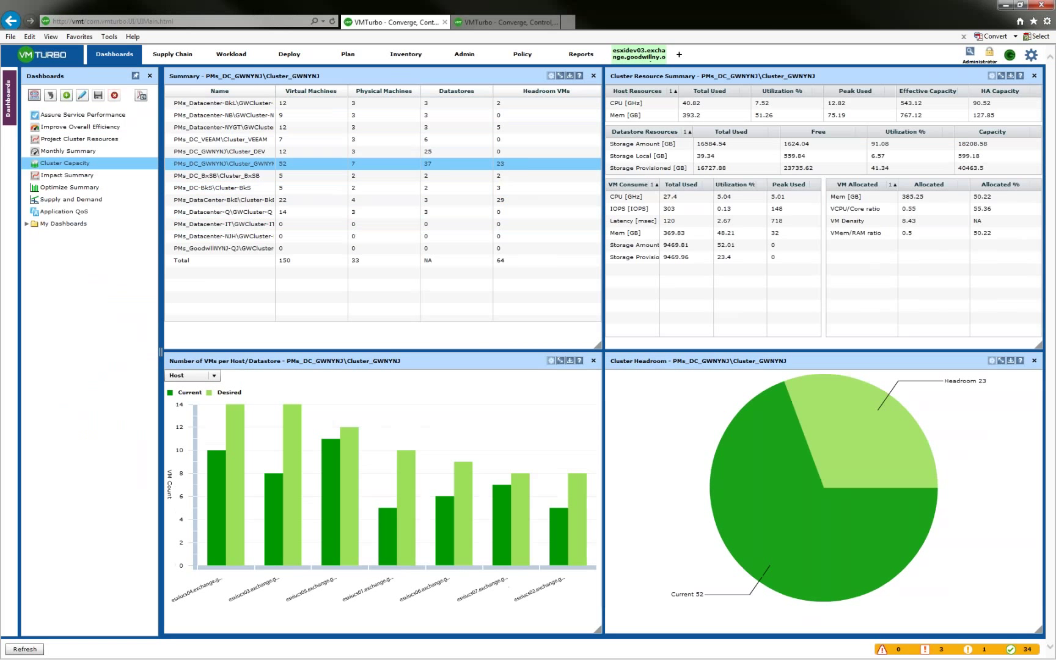
click(519, 139)
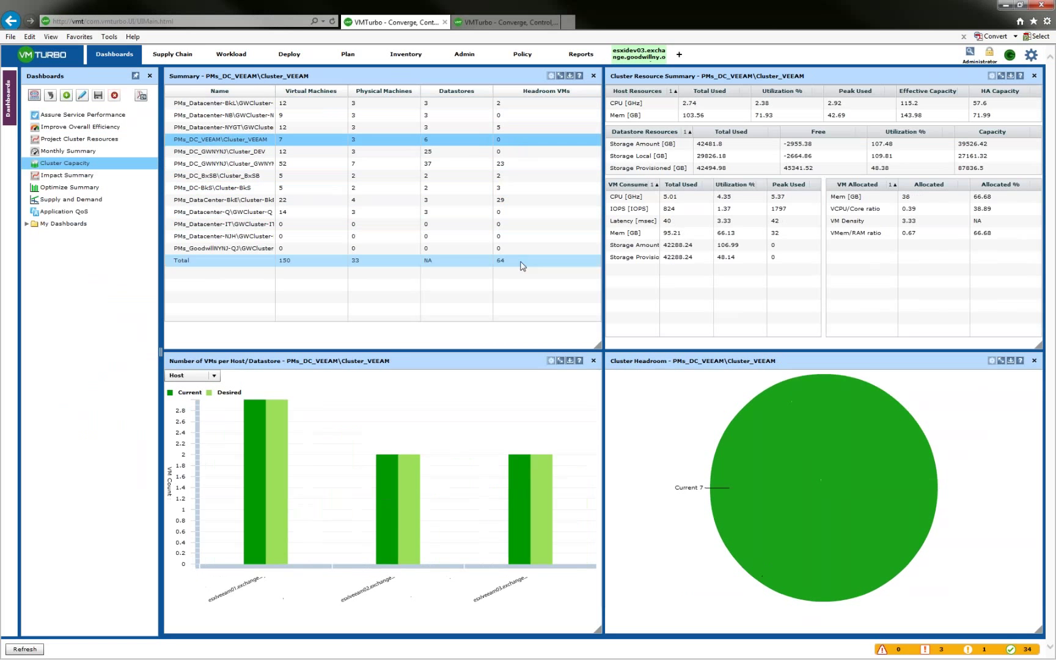
click(522, 127)
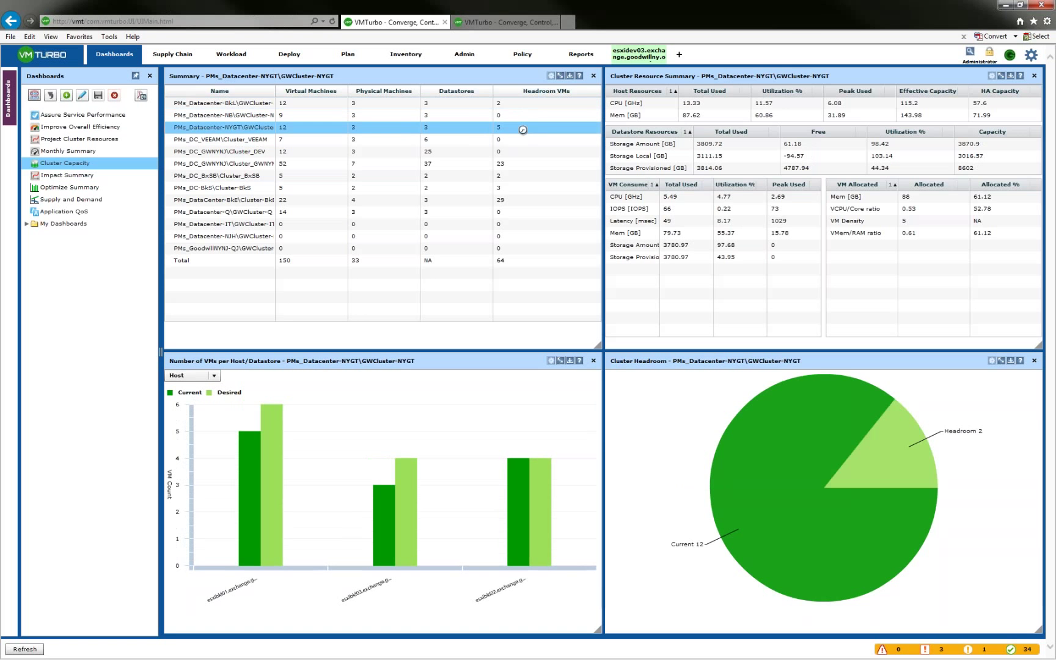
click(496, 22)
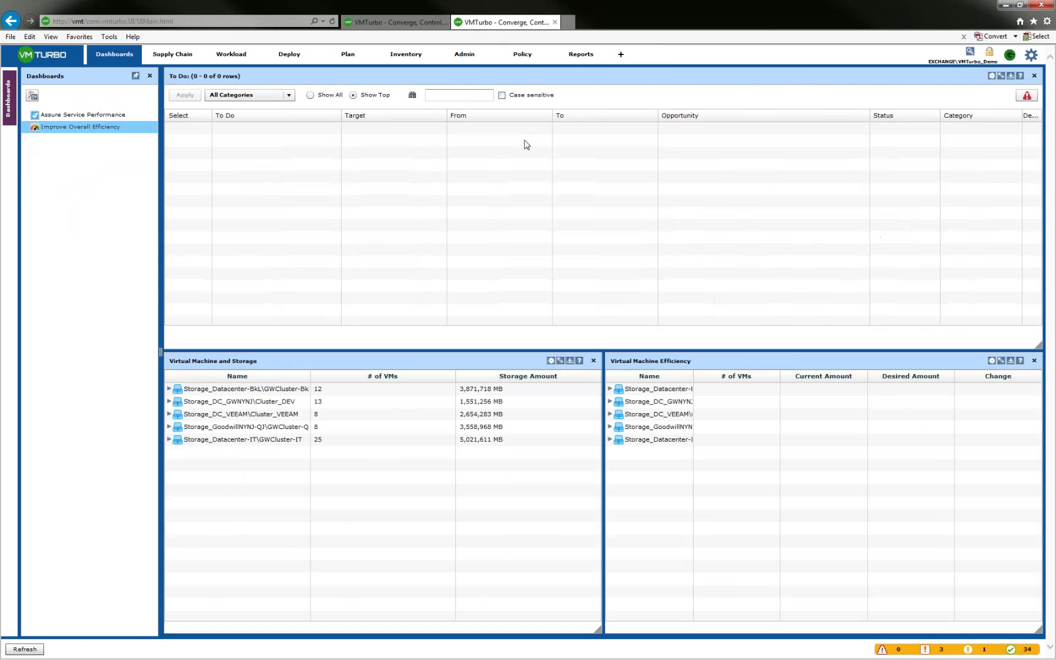
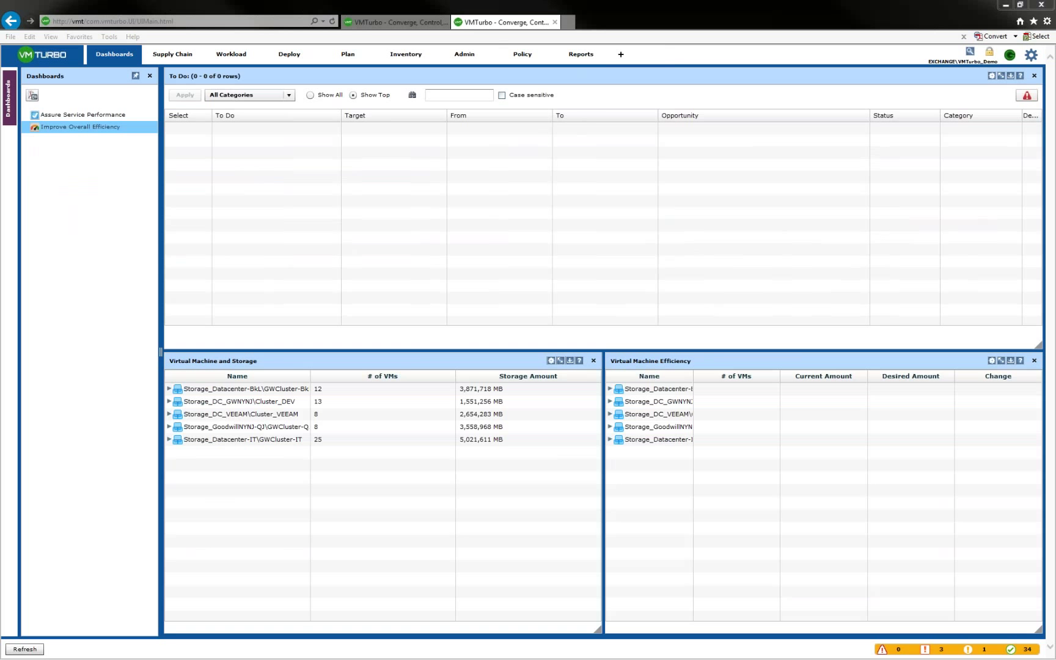
click(400, 23)
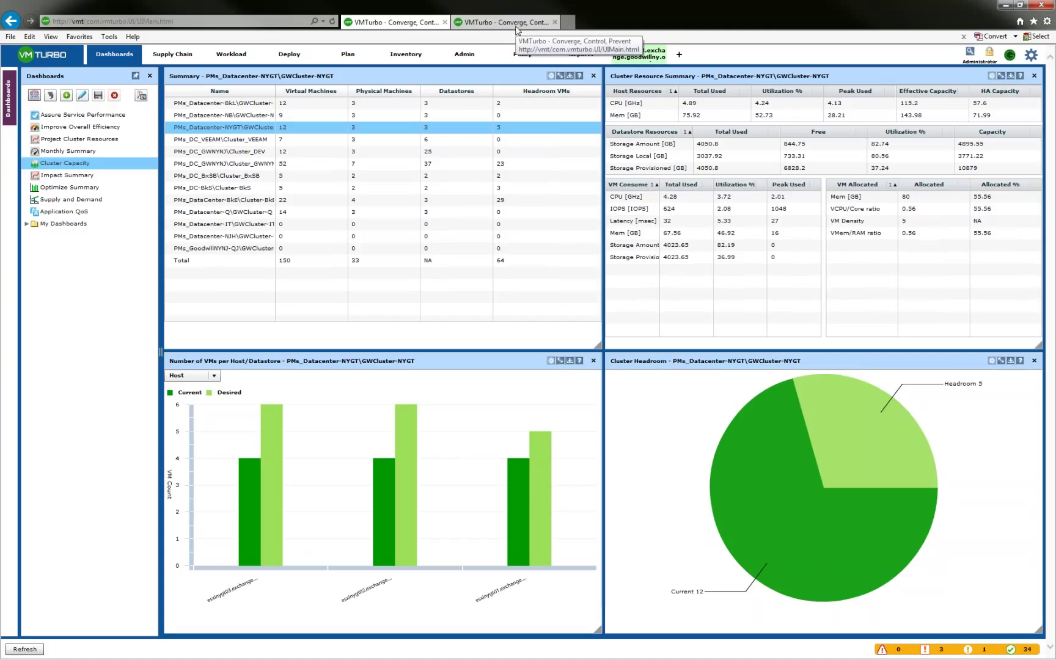
- Review the administrator's Deploy reservation setup and check the virtual machine template choices
click(292, 54)
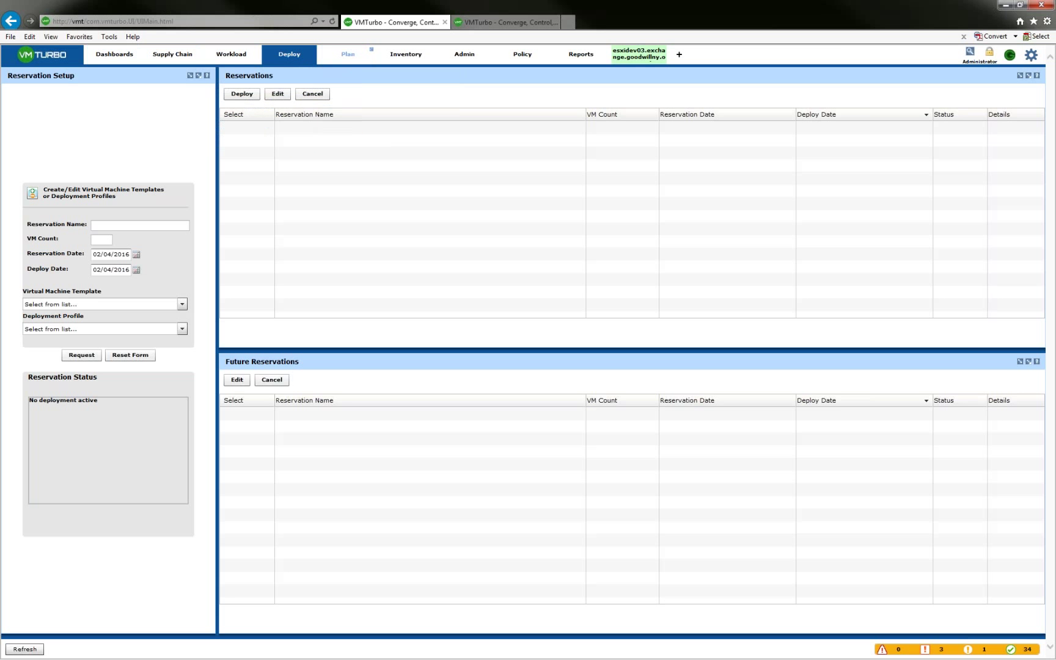
click(348, 54)
click(289, 54)
click(182, 303)
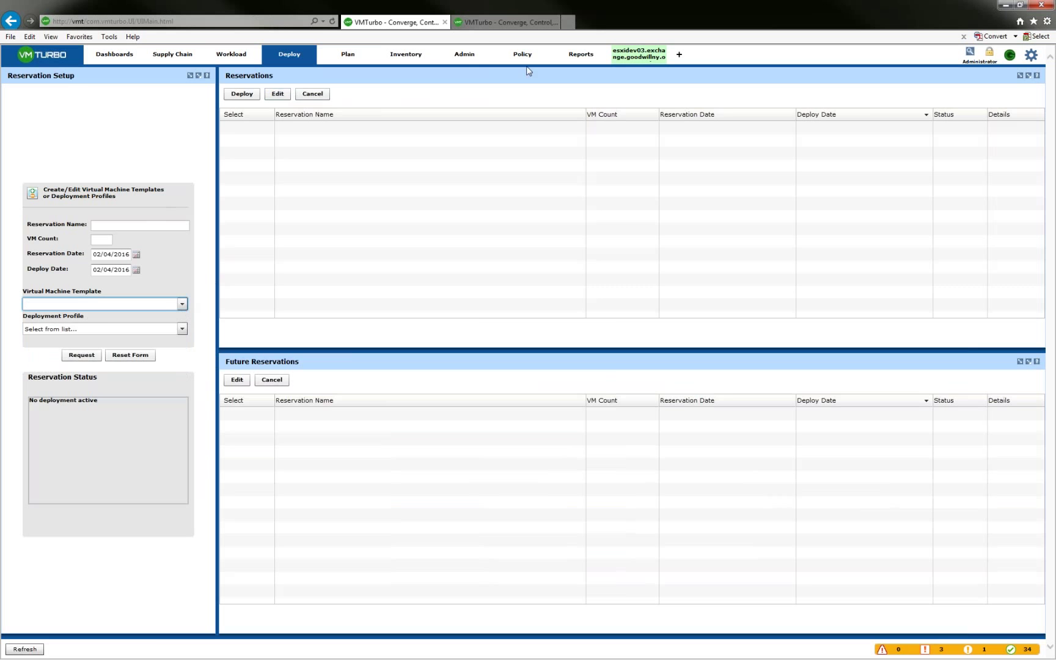
- Open the administrator's Policy Editor and examine the Analysis subcategories and the Action policies for VM and Host
click(457, 56)
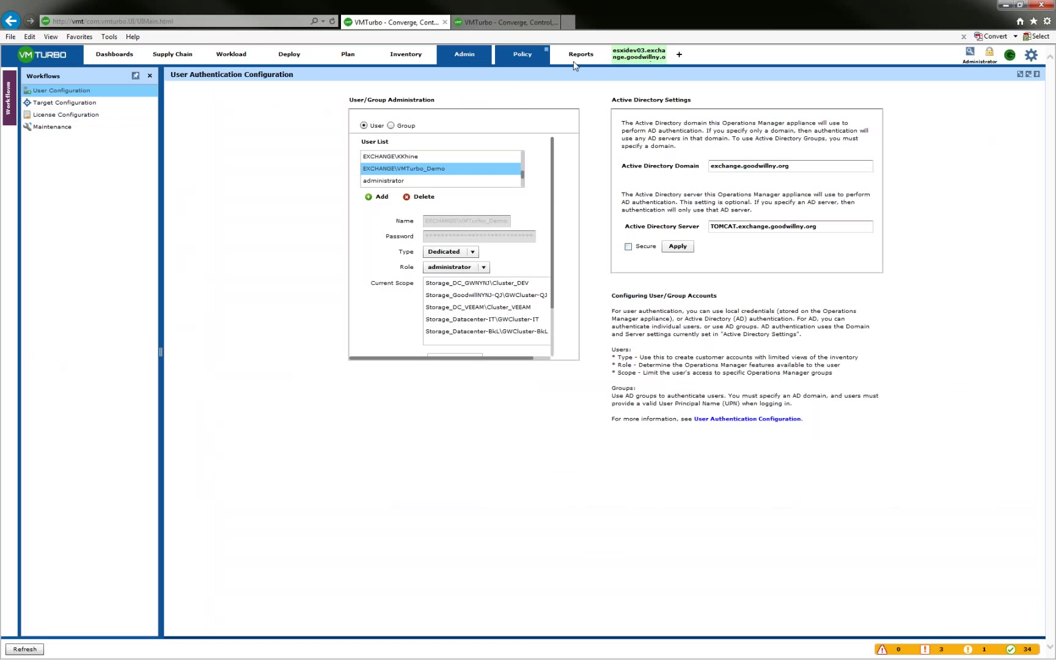
click(545, 49)
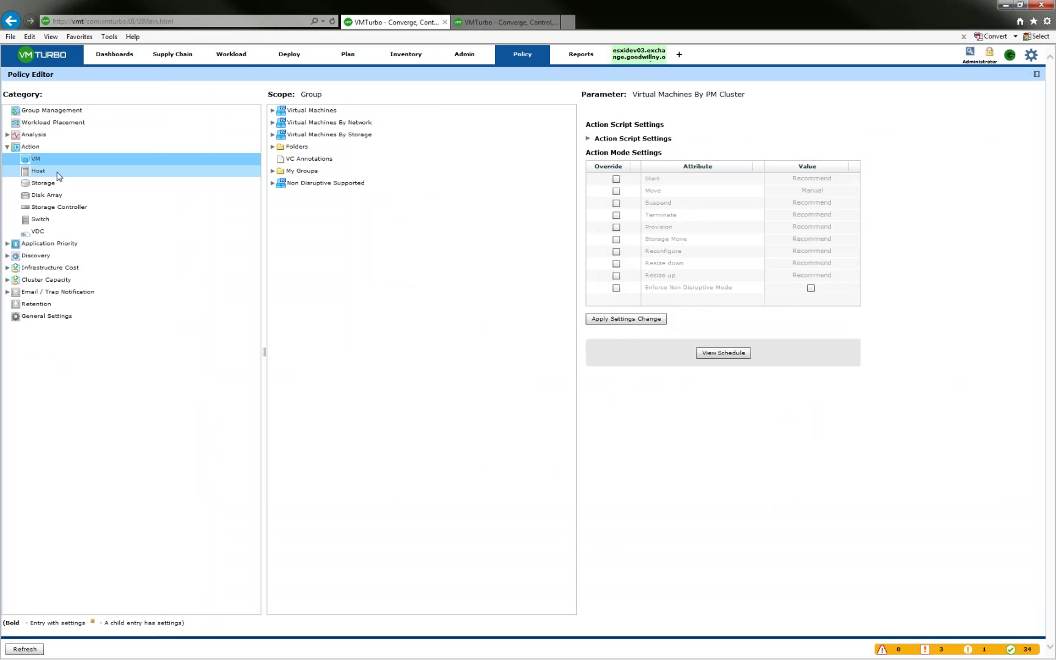
click(8, 135)
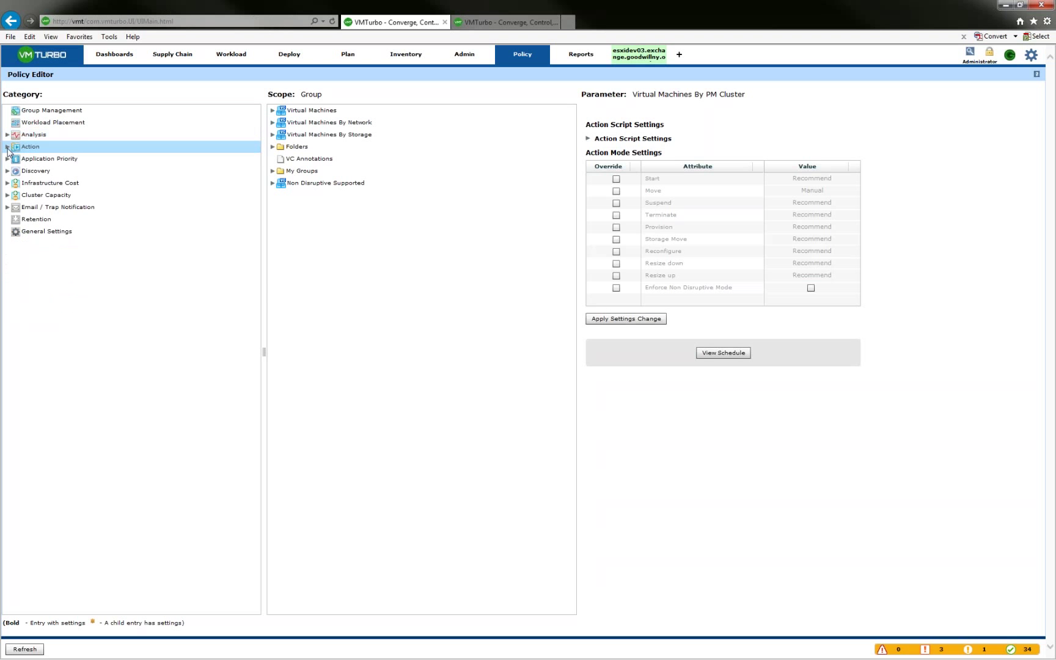
click(8, 135)
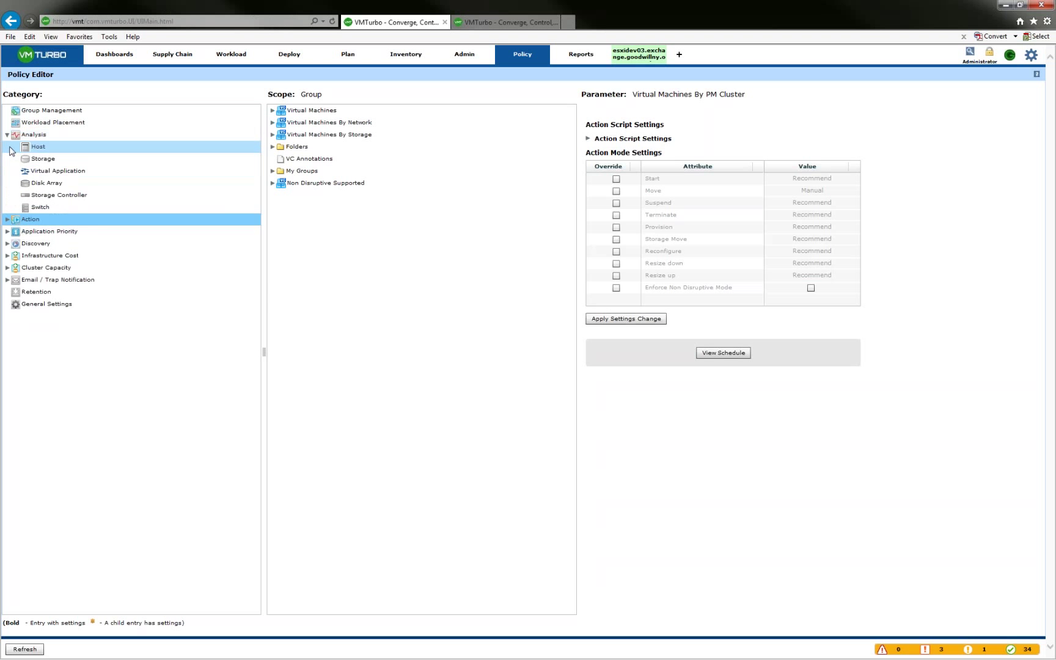
click(7, 135)
click(8, 146)
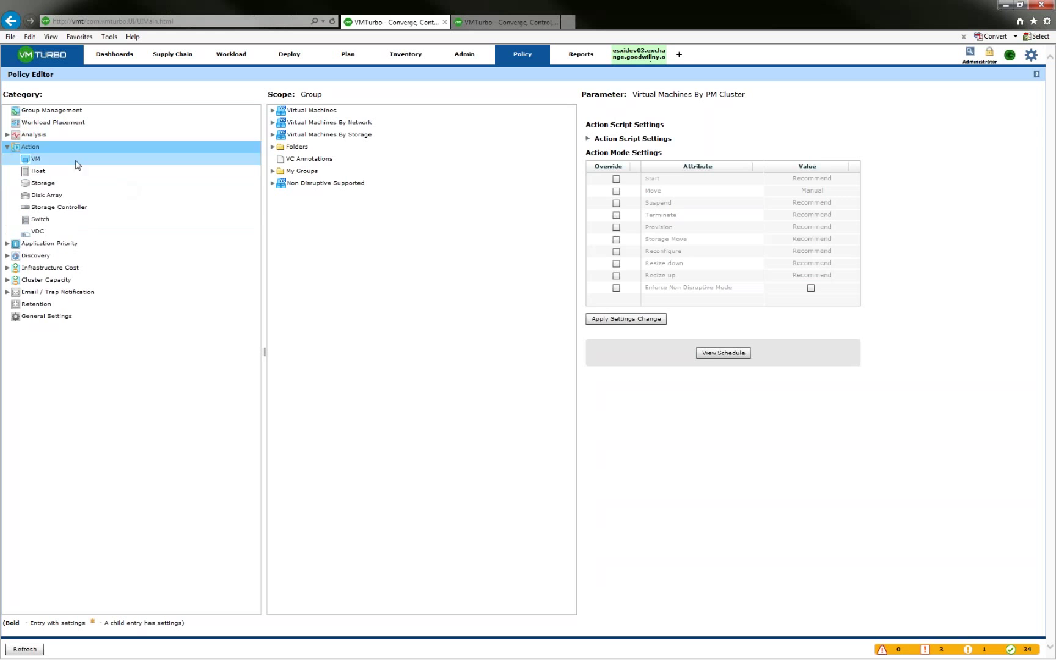
click(68, 162)
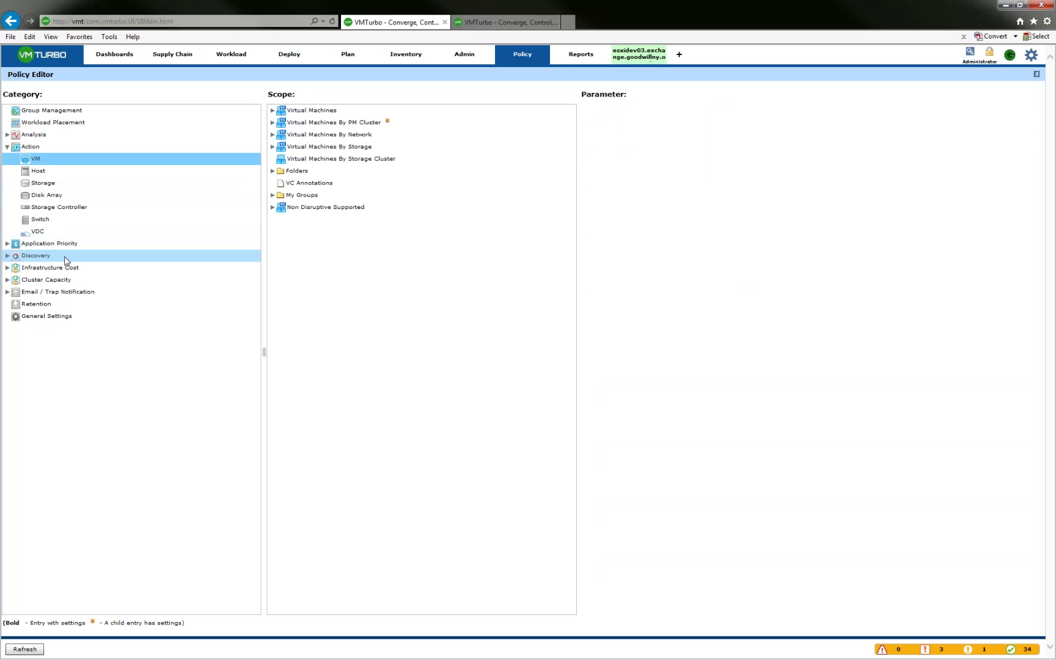
click(39, 172)
click(31, 147)
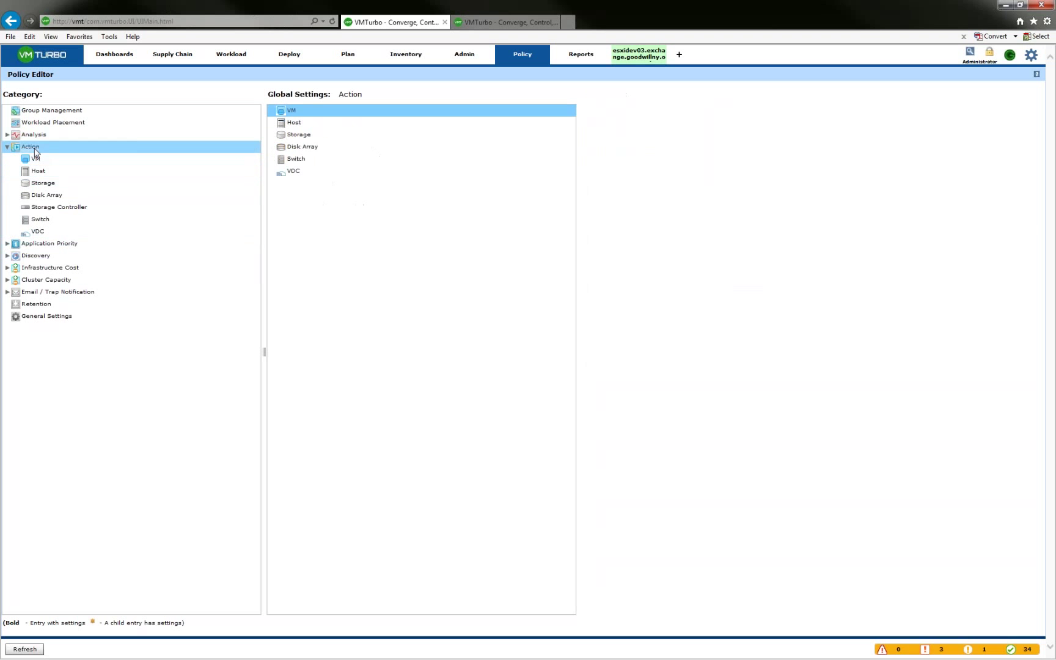
- Review the global Analysis settings for hardware costs, reporting upper/lower bounds and resize recommendation increments, collapsing each section after viewing
click(141, 135)
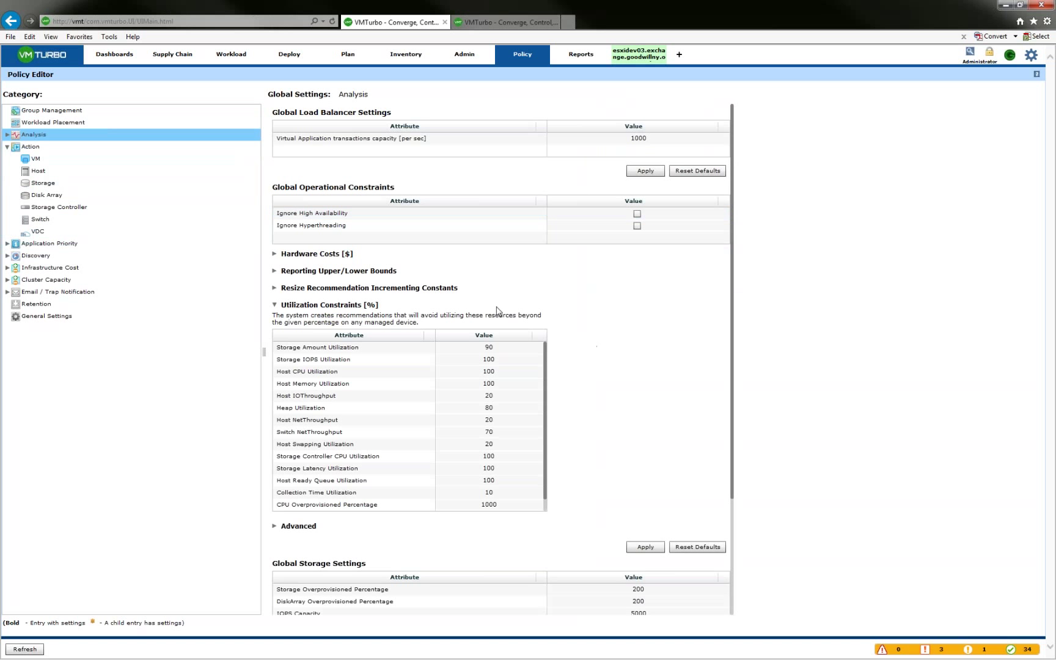
click(274, 253)
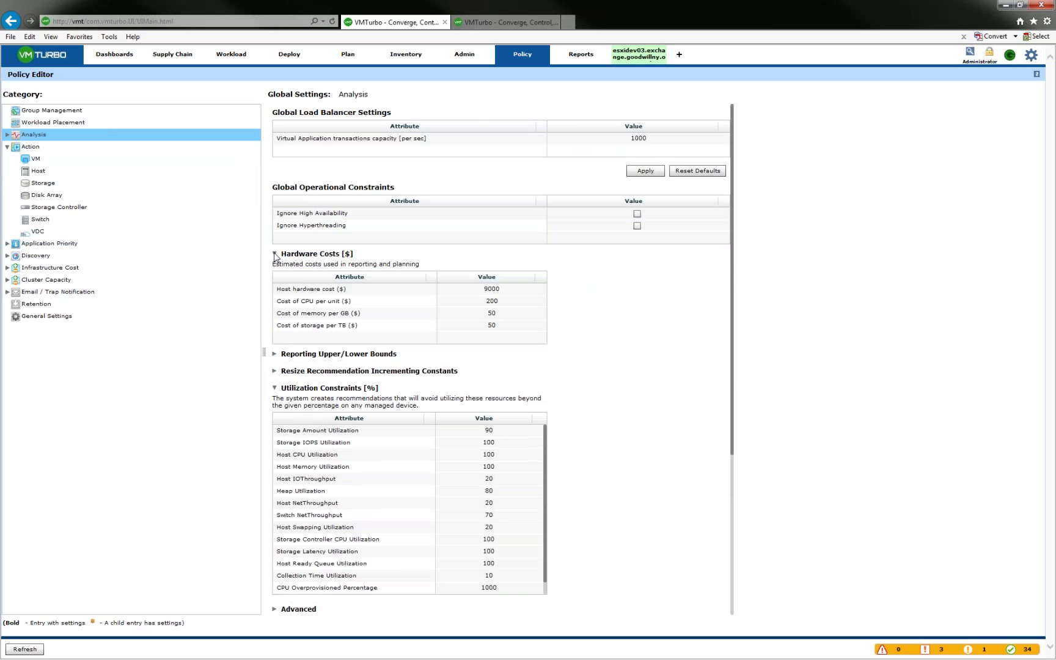
click(275, 253)
click(274, 270)
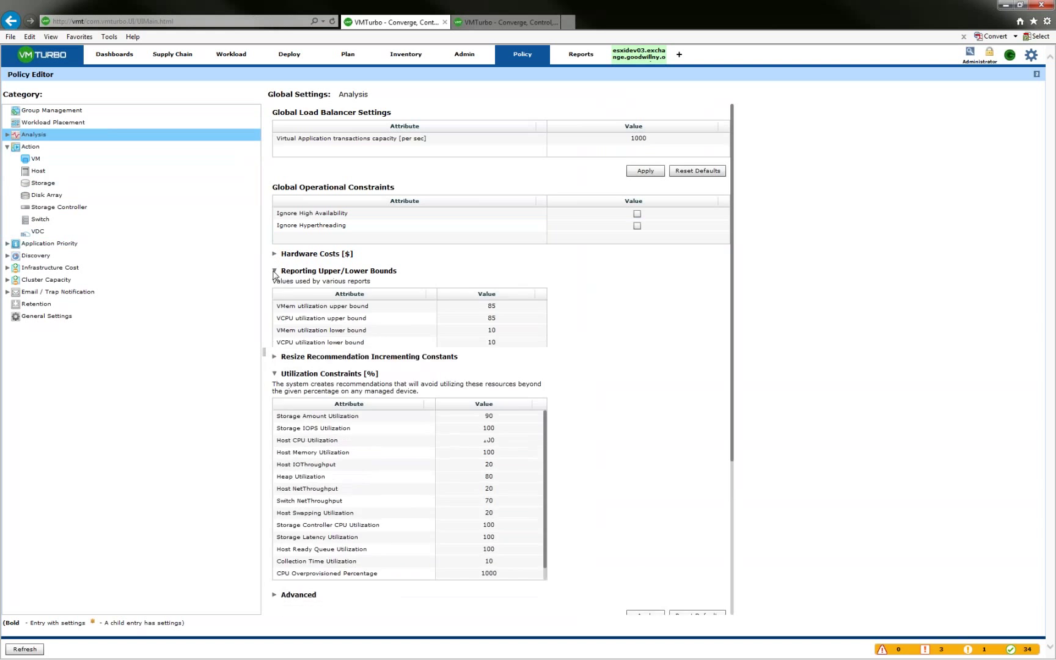
click(275, 271)
click(274, 287)
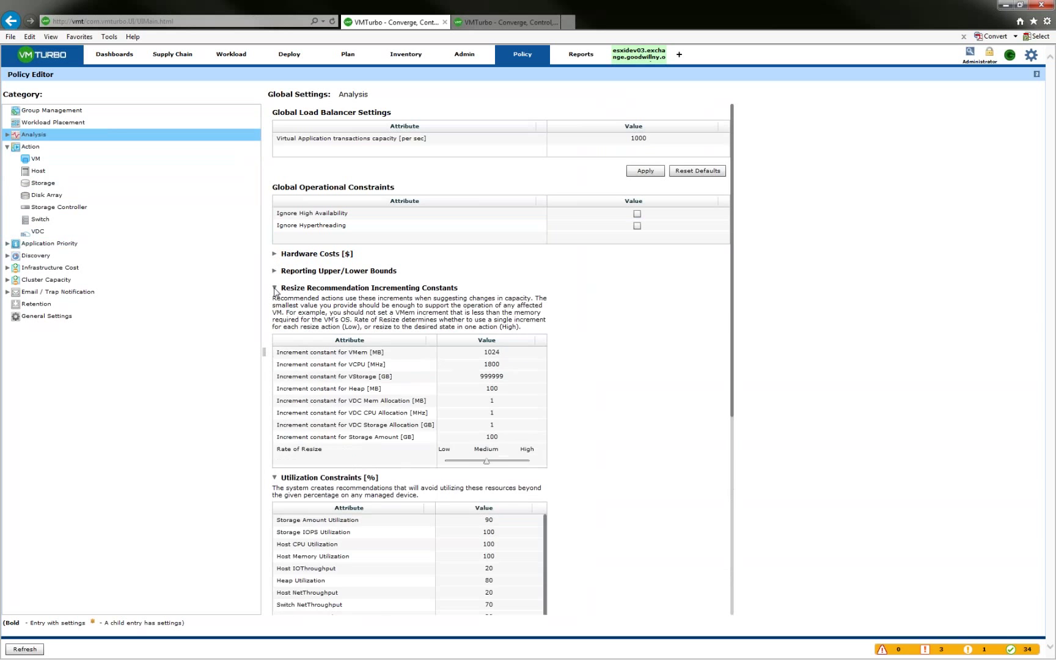
click(274, 287)
- Examine the Price and Desired State settings in the advanced section of the global Analysis policy
scroll(692, 396, down, 4)
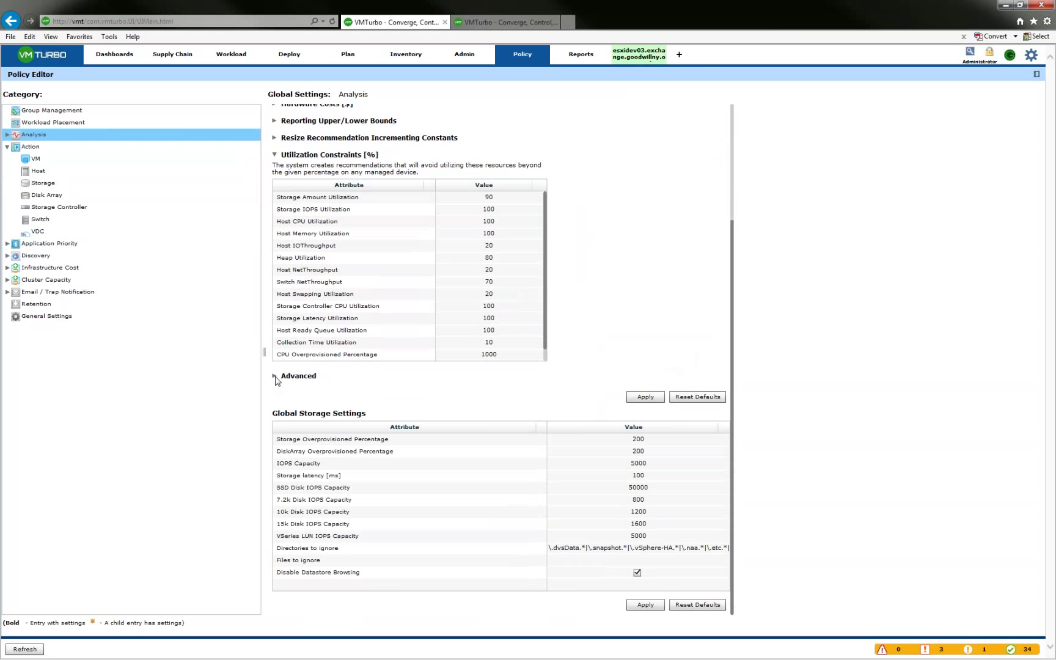
click(275, 377)
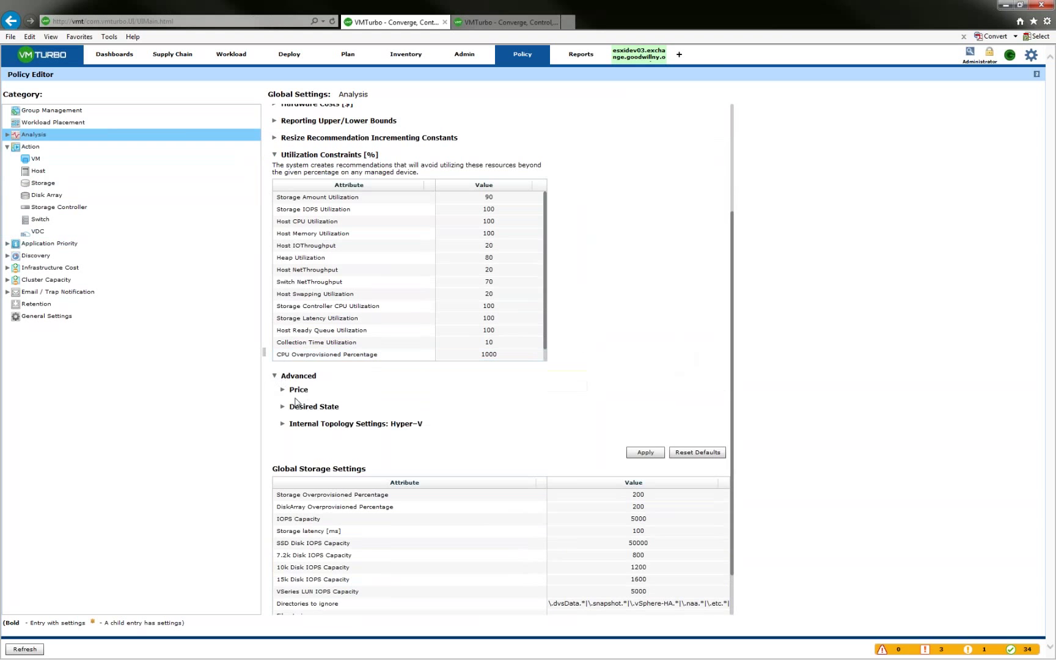
click(284, 390)
scroll(678, 311, down, 3)
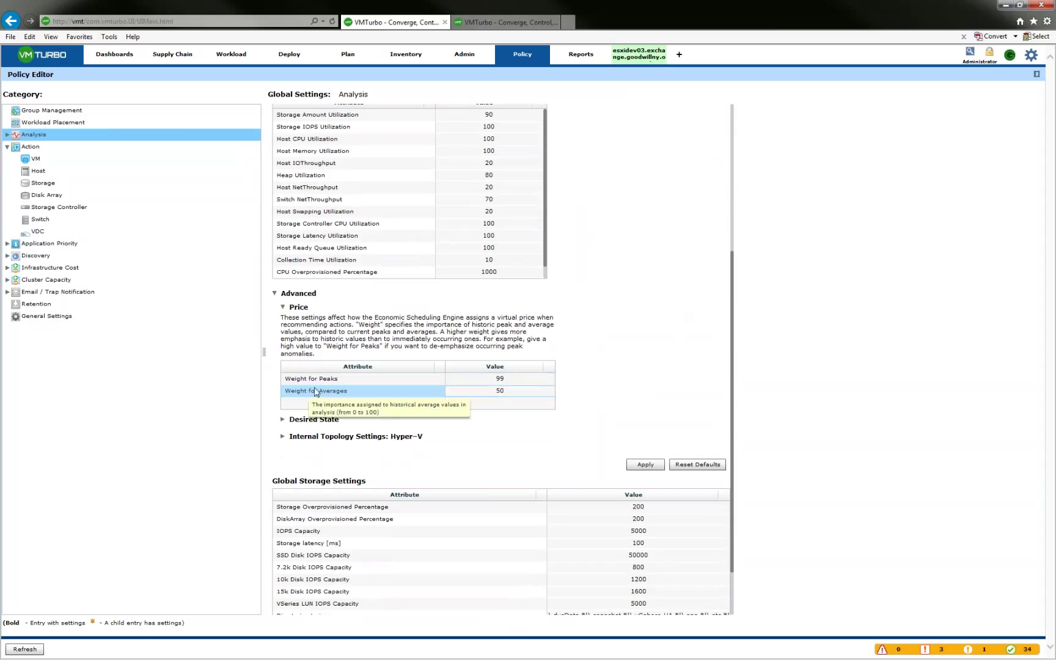
click(282, 308)
click(282, 351)
scroll(672, 361, down, 2)
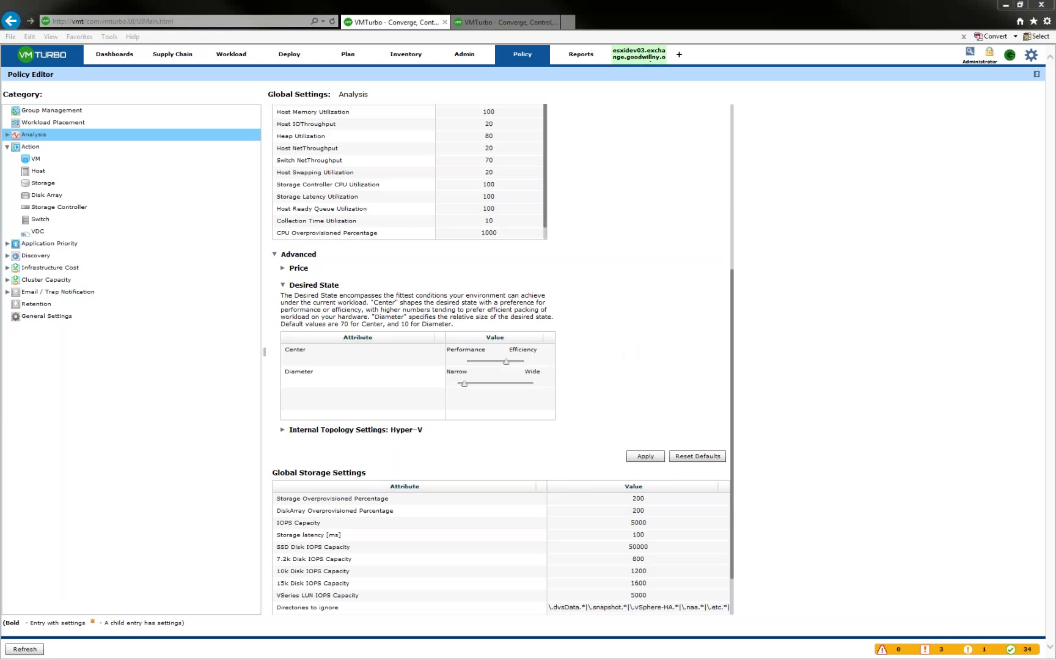
- Return to the demo account's Improve Overall Efficiency dashboard
click(509, 23)
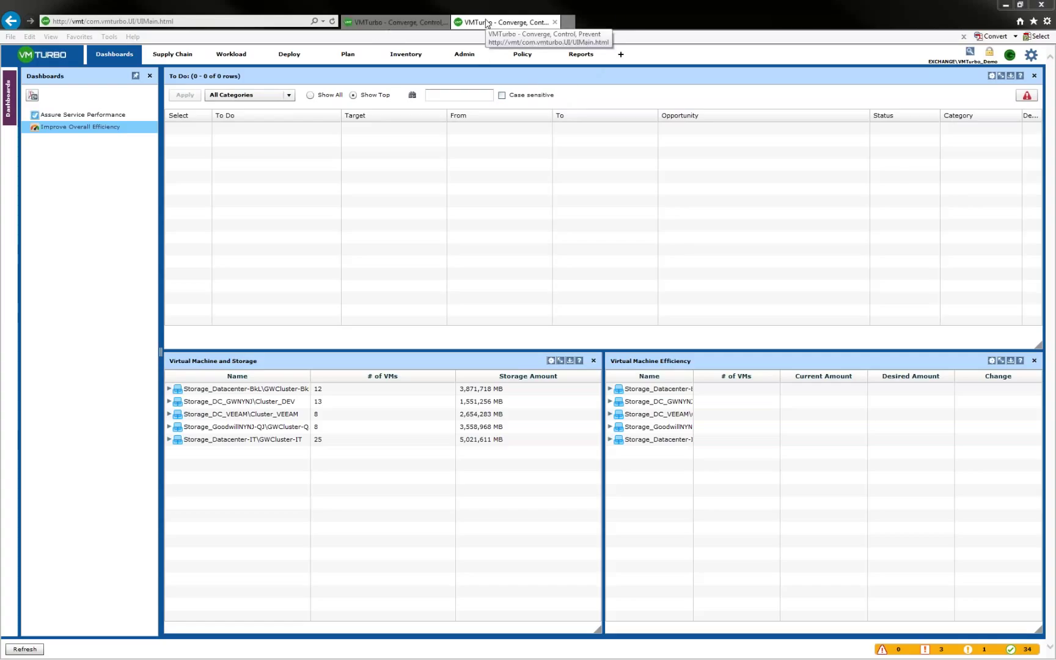
click(670, 35)
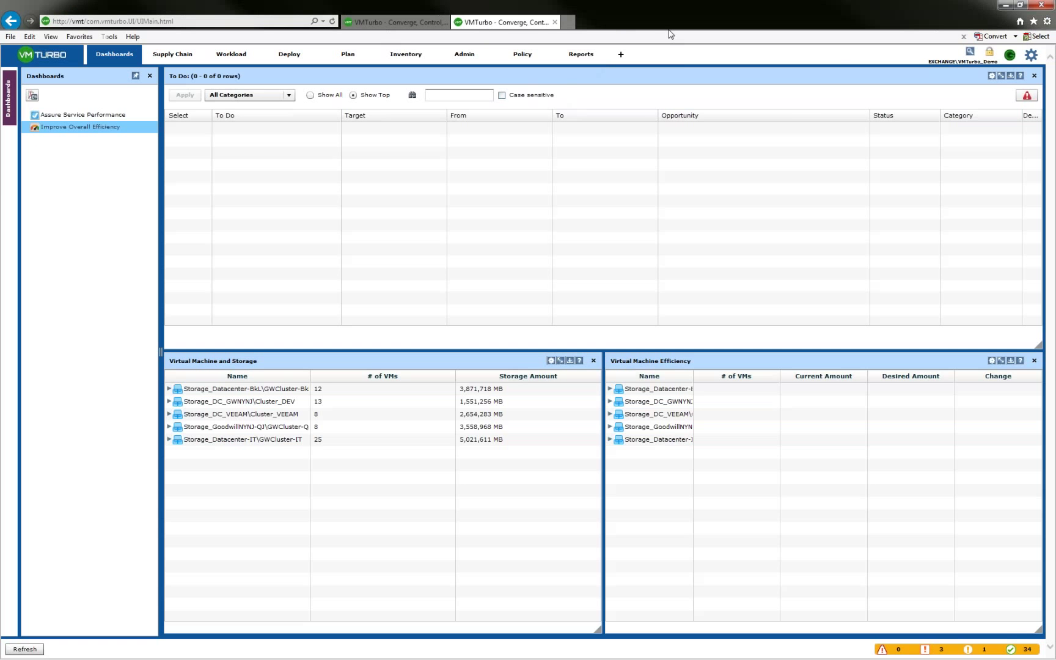